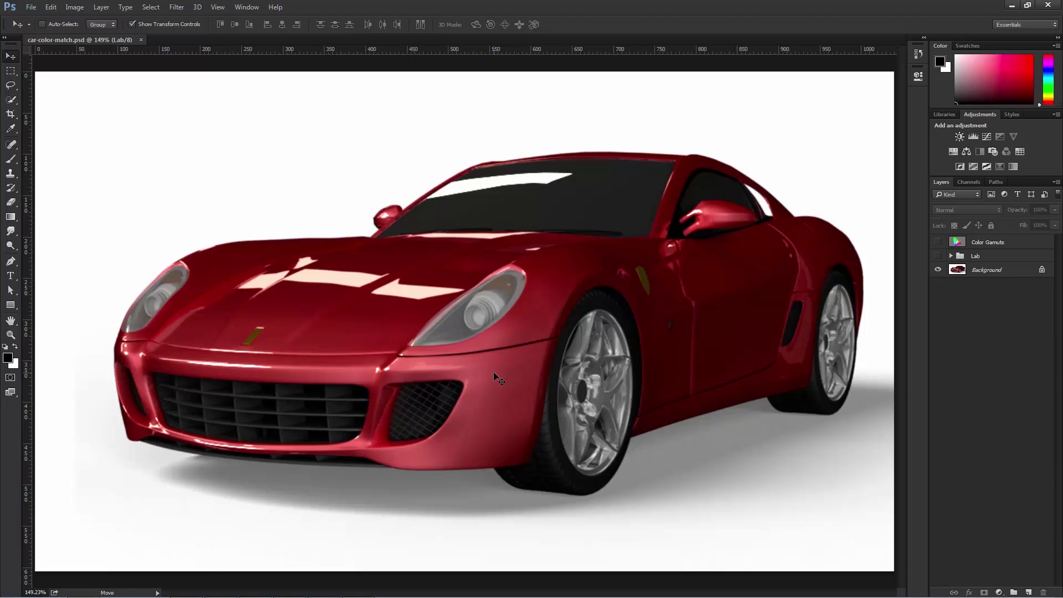
# Confirm under Image > Mode that the document is still in Lab Color, leaving the mode unchanged.
pyautogui.click(75, 6)
pyautogui.moveTo(81, 21)
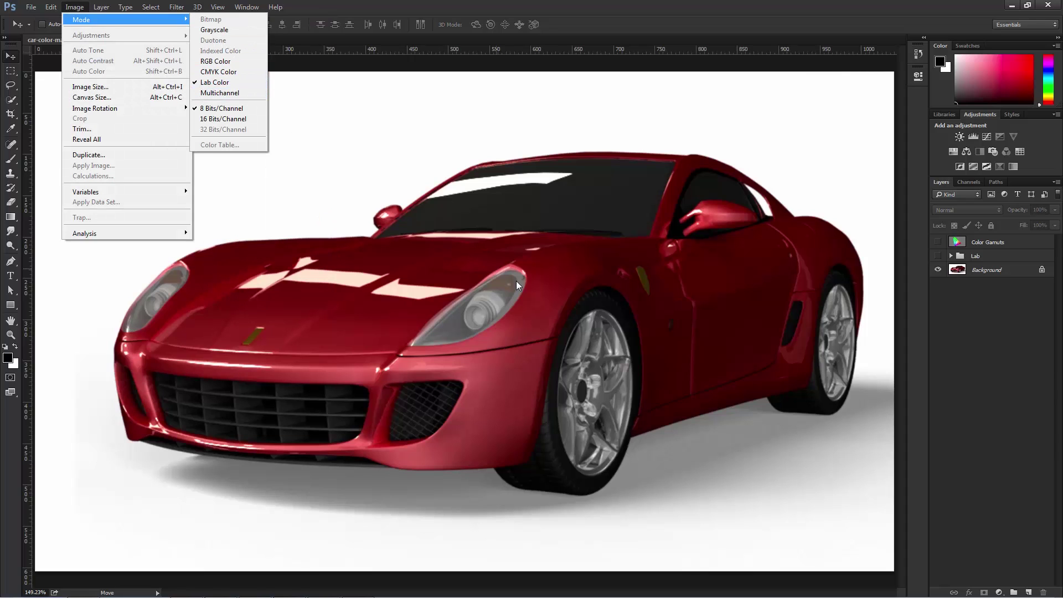
pyautogui.click(542, 304)
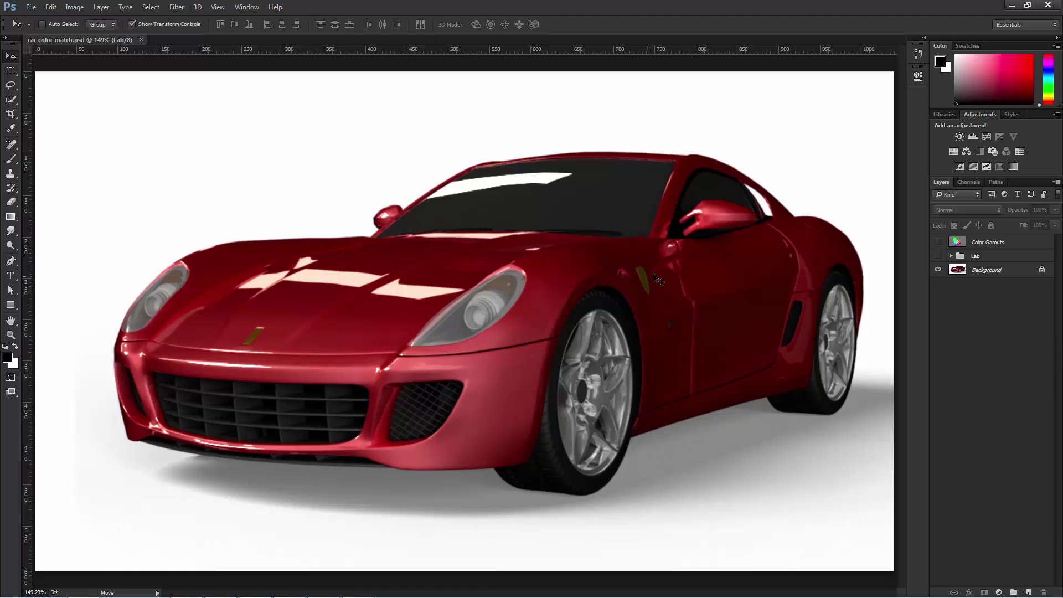
# Show the Color Gamuts diagram, keep the document in Lab Color mode, then hide the diagram again.
pyautogui.click(937, 242)
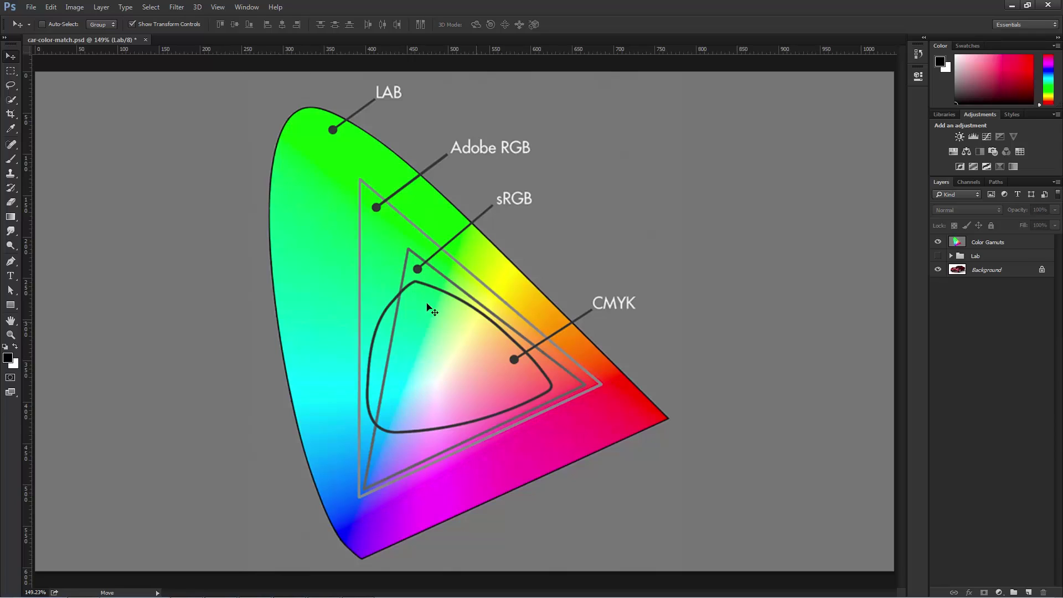
pyautogui.click(76, 7)
pyautogui.moveTo(86, 21)
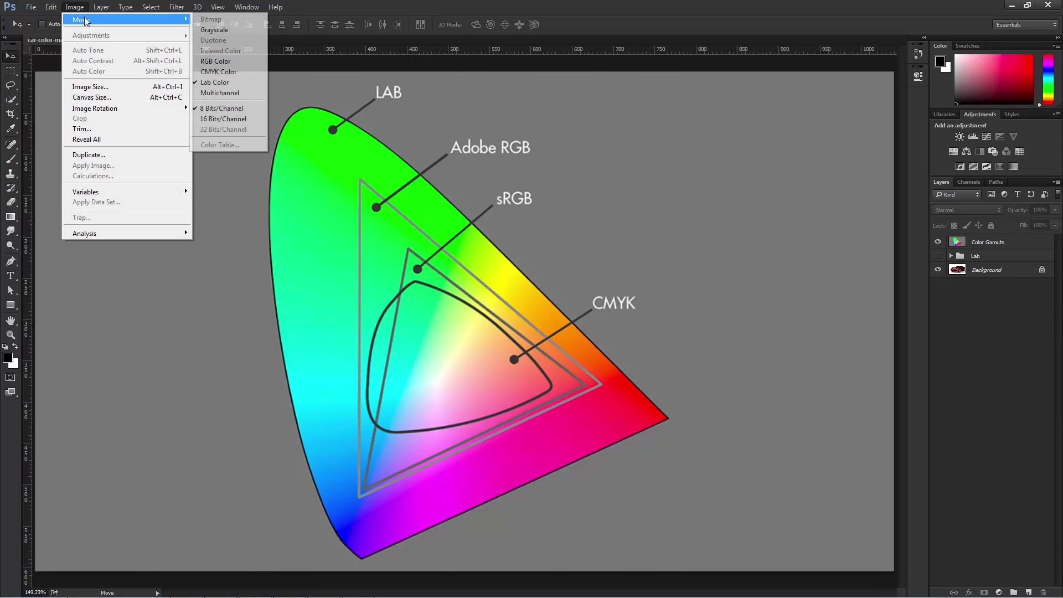
pyautogui.click(215, 84)
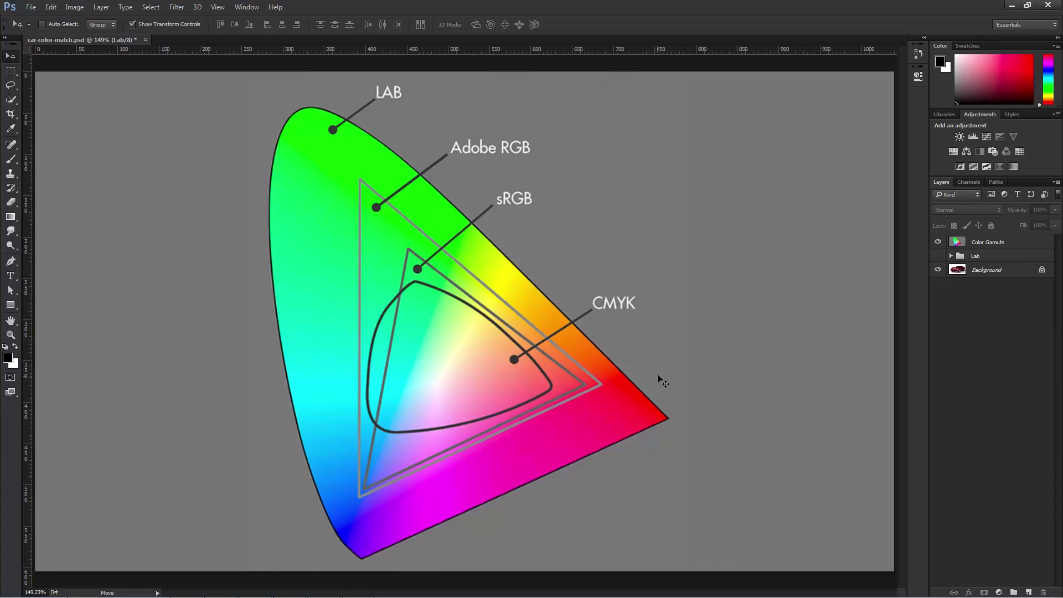
pyautogui.moveTo(938, 242); pyautogui.dragTo(939, 256)
# Show the Lab L, a, b chart, compare the Lightness channel with all Lab channels, then hide the chart.
pyautogui.click(938, 255)
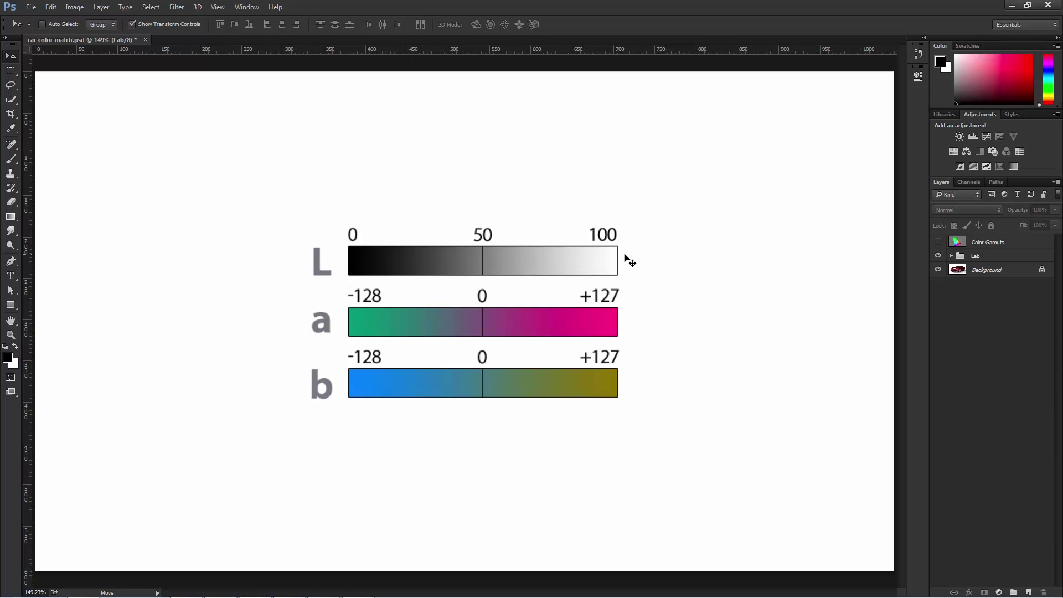
pyautogui.click(969, 183)
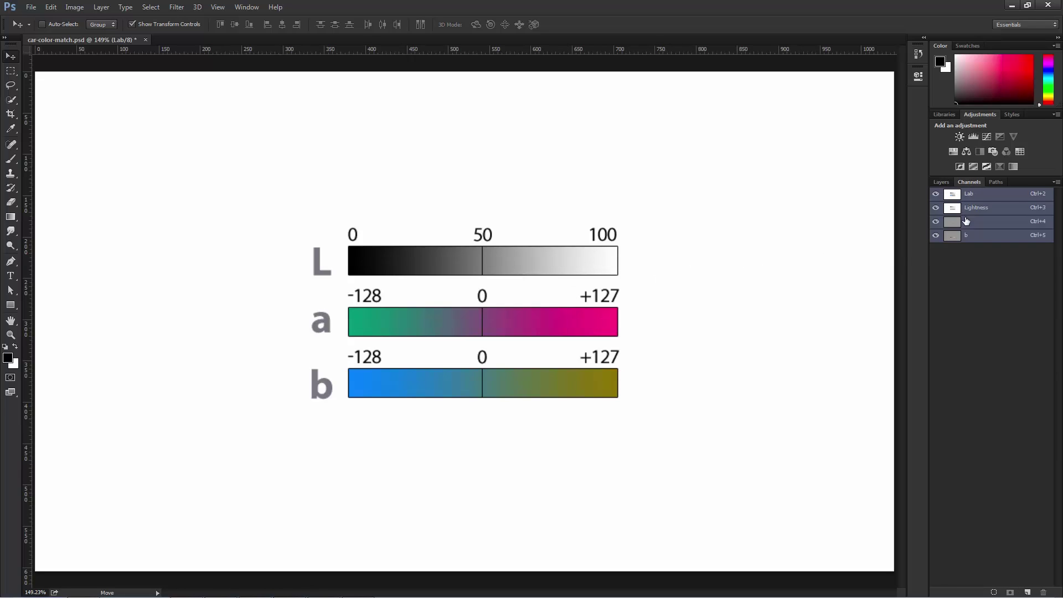
pyautogui.click(967, 209)
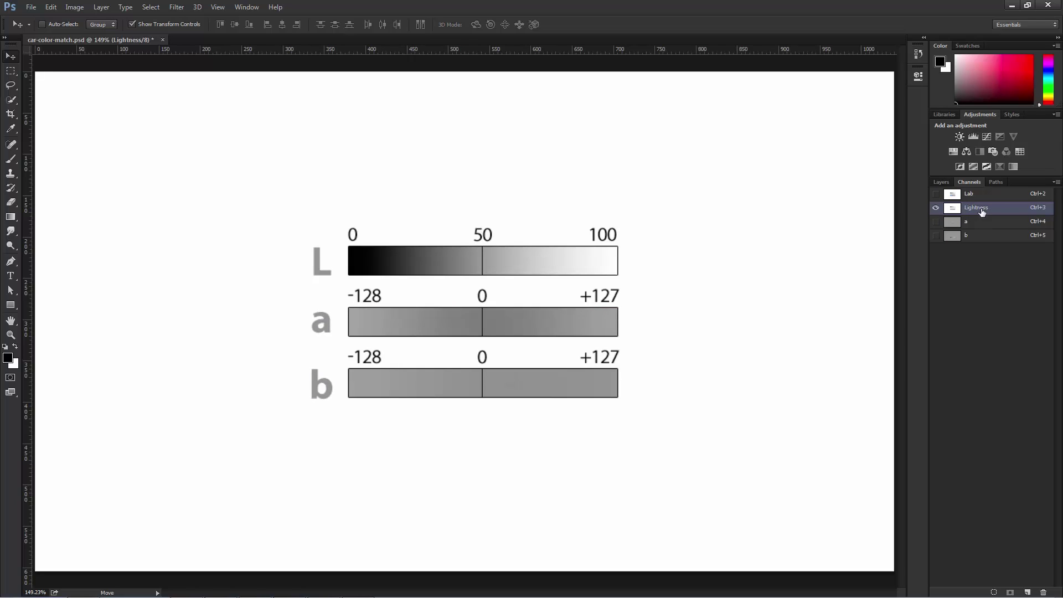
pyautogui.click(968, 194)
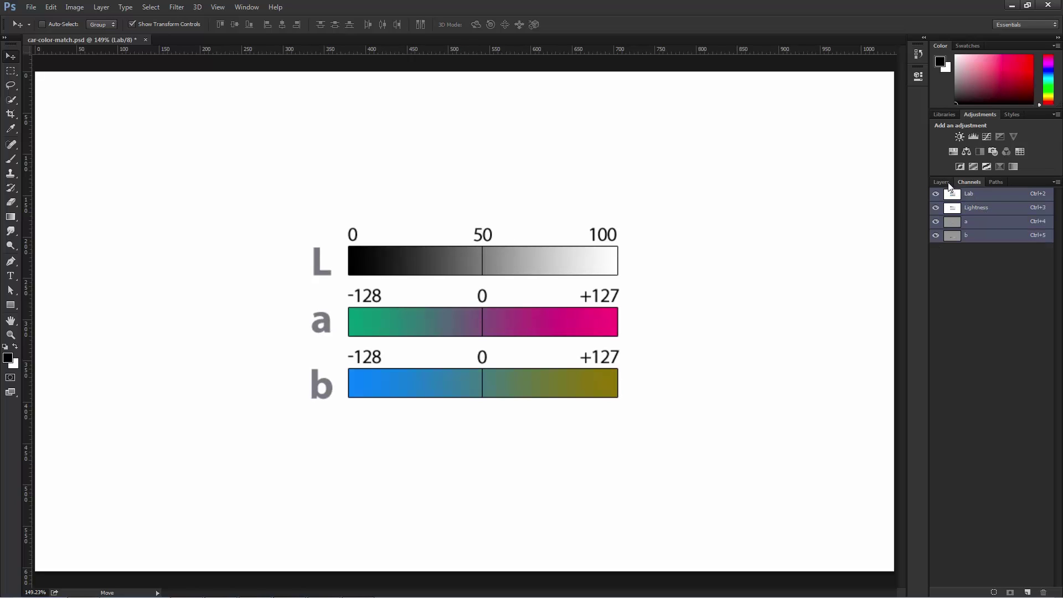
pyautogui.click(941, 182)
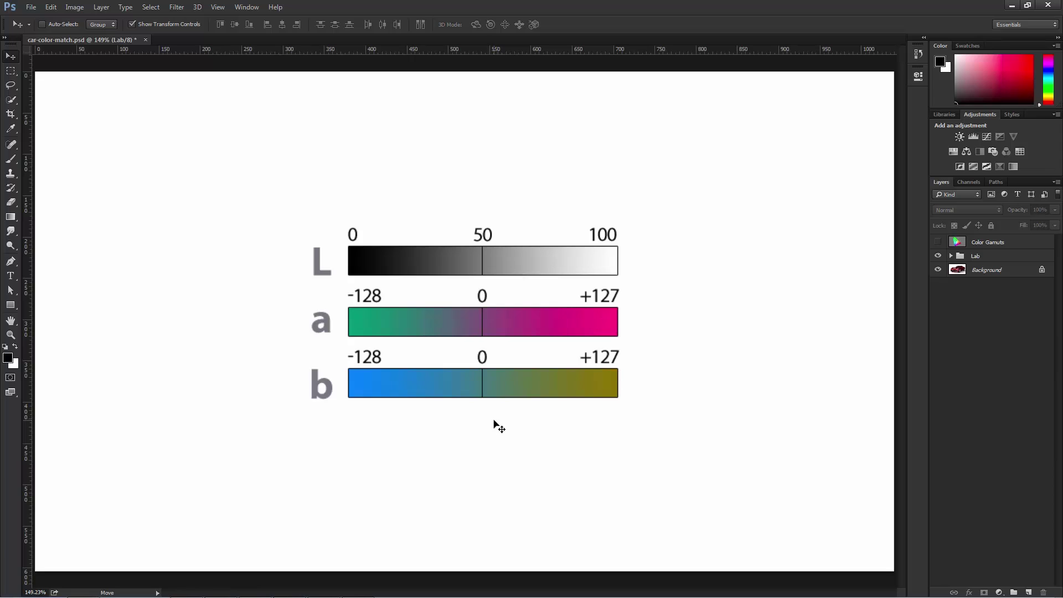
pyautogui.click(938, 256)
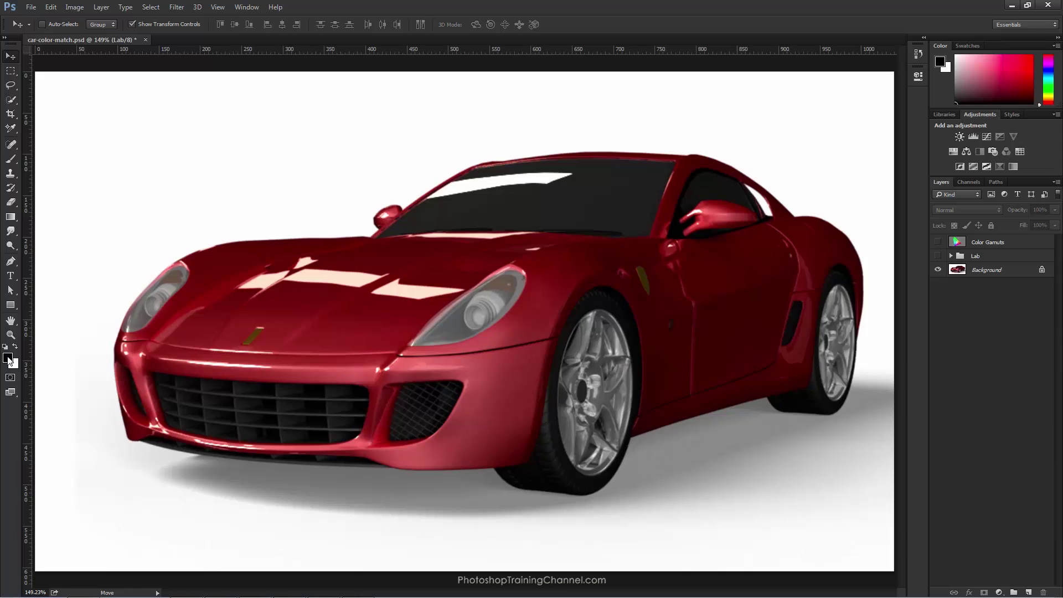
# Choose PANTONE 3298 C green (L 38, a −45, b 2) from the solid coated library as the foreground colour.
pyautogui.click(8, 359)
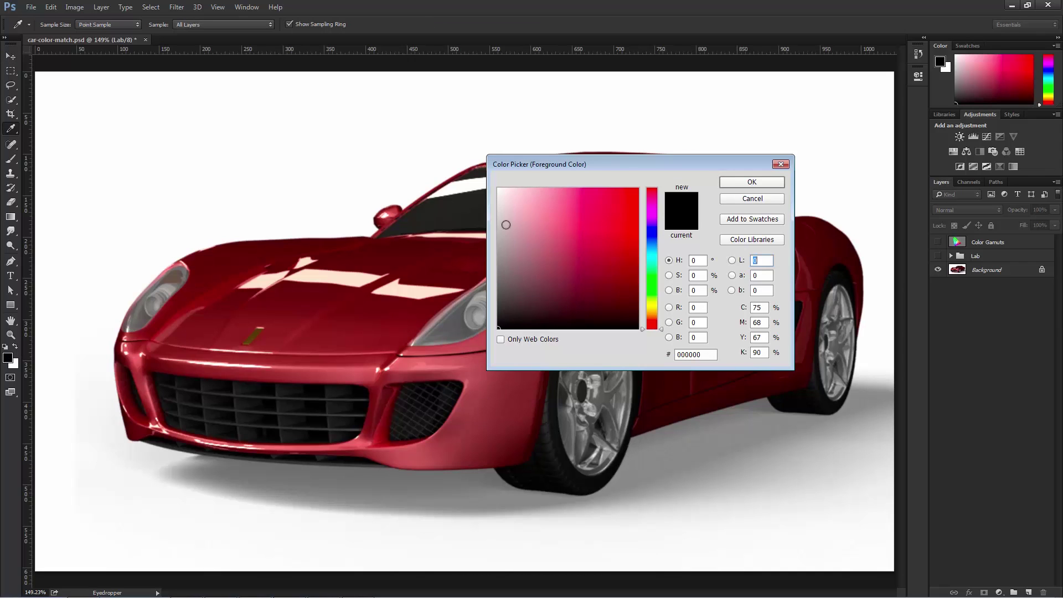
pyautogui.moveTo(635, 166); pyautogui.dragTo(636, 145)
pyautogui.moveTo(631, 200); pyautogui.dragTo(649, 221)
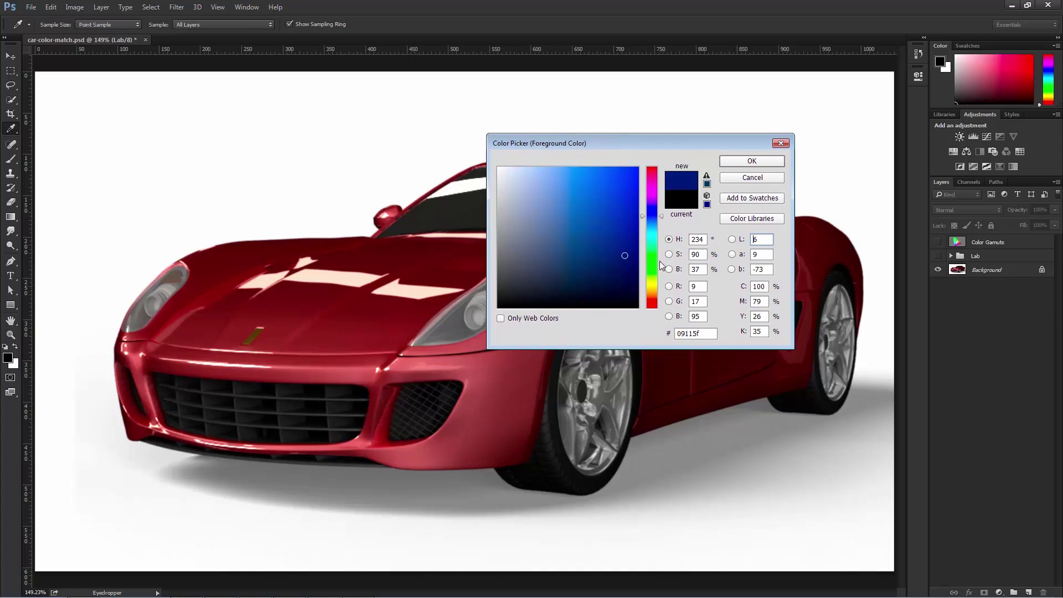
pyautogui.click(749, 218)
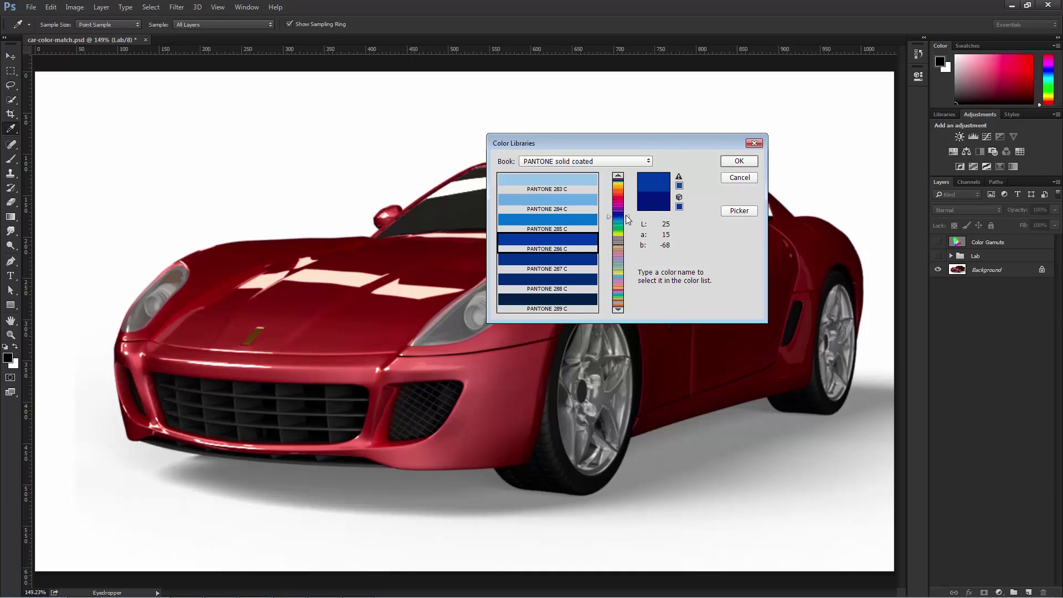
pyautogui.moveTo(626, 216); pyautogui.dragTo(627, 227)
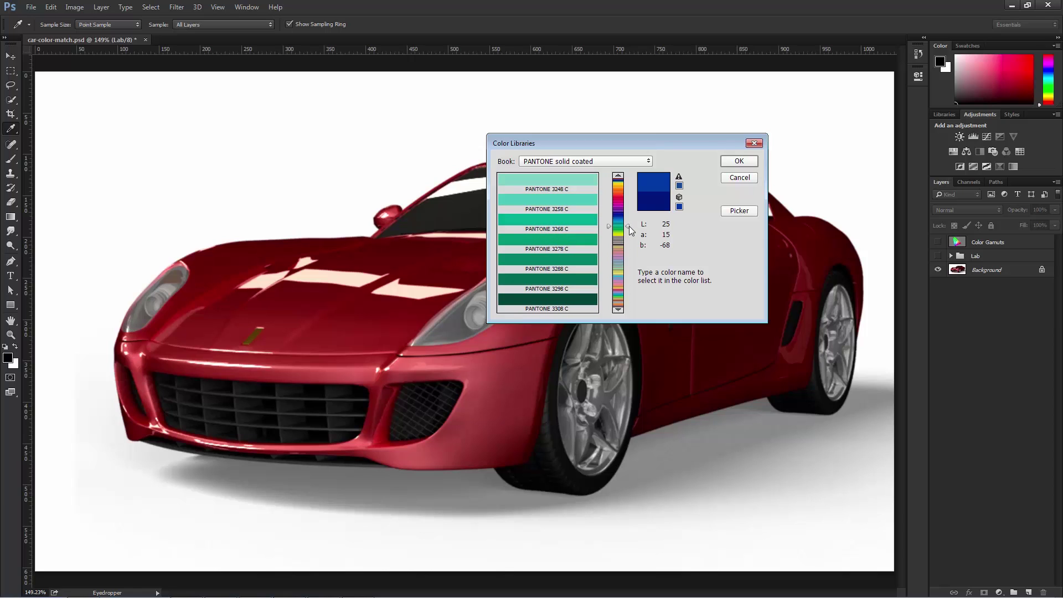
pyautogui.click(544, 280)
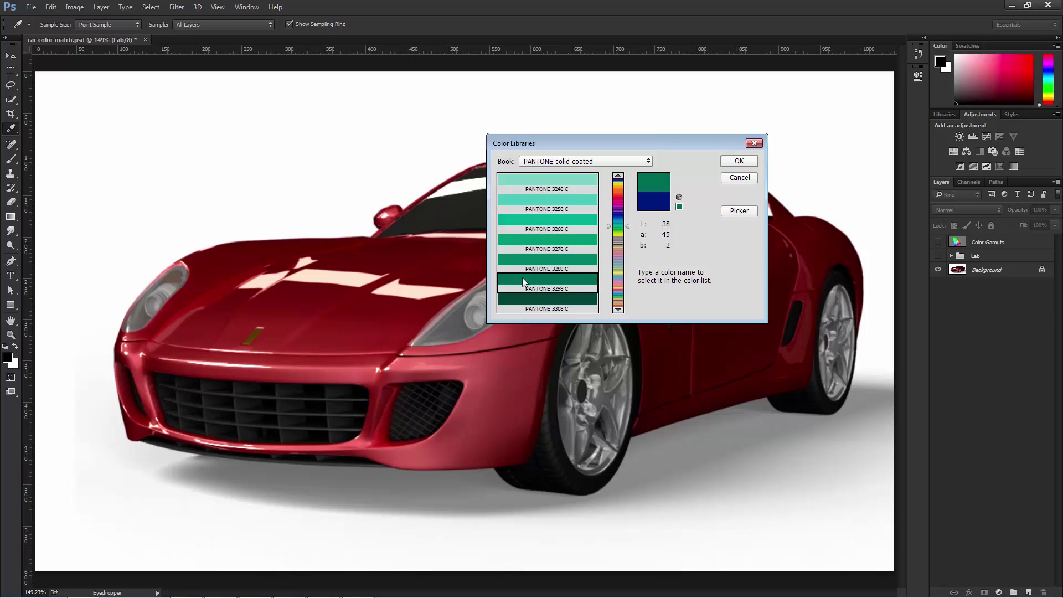
pyautogui.click(728, 163)
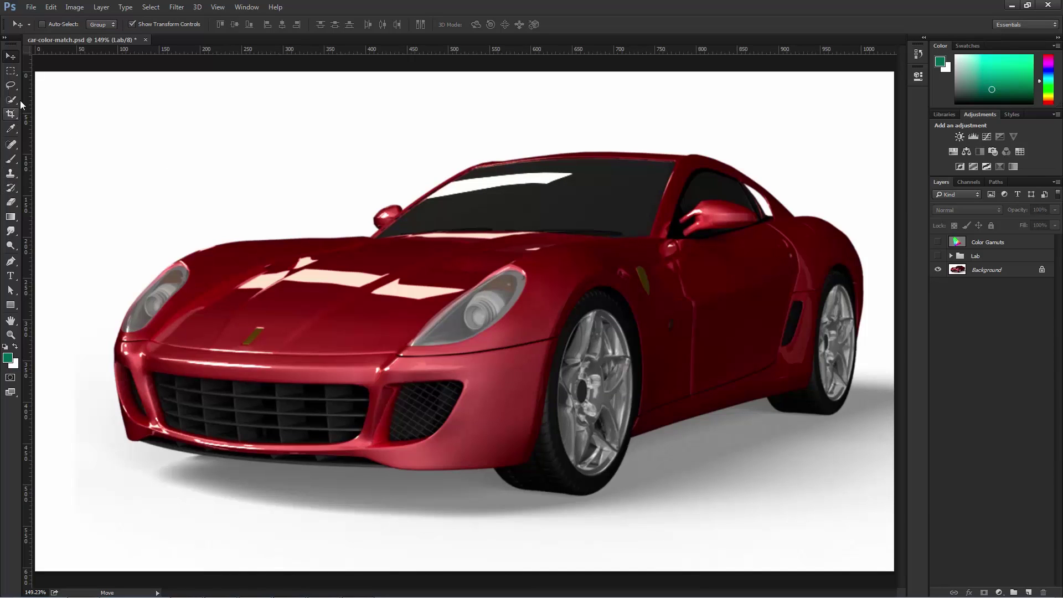
# Draw a green 238 × 96 px Rectangle 1 shape layer at the canvas top-left.
pyautogui.click(11, 305)
pyautogui.click(12, 306)
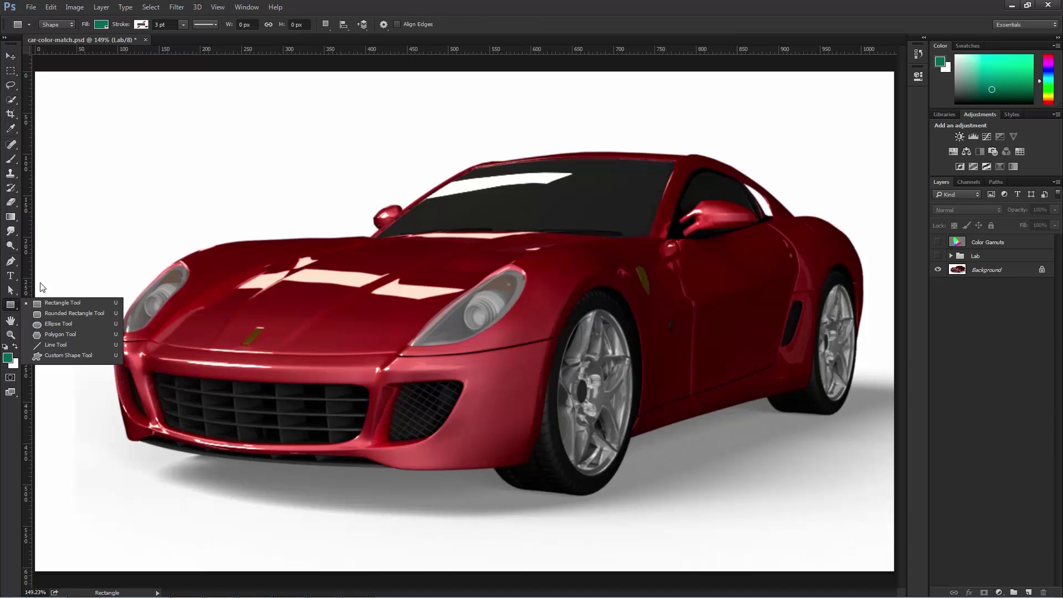
pyautogui.click(55, 25)
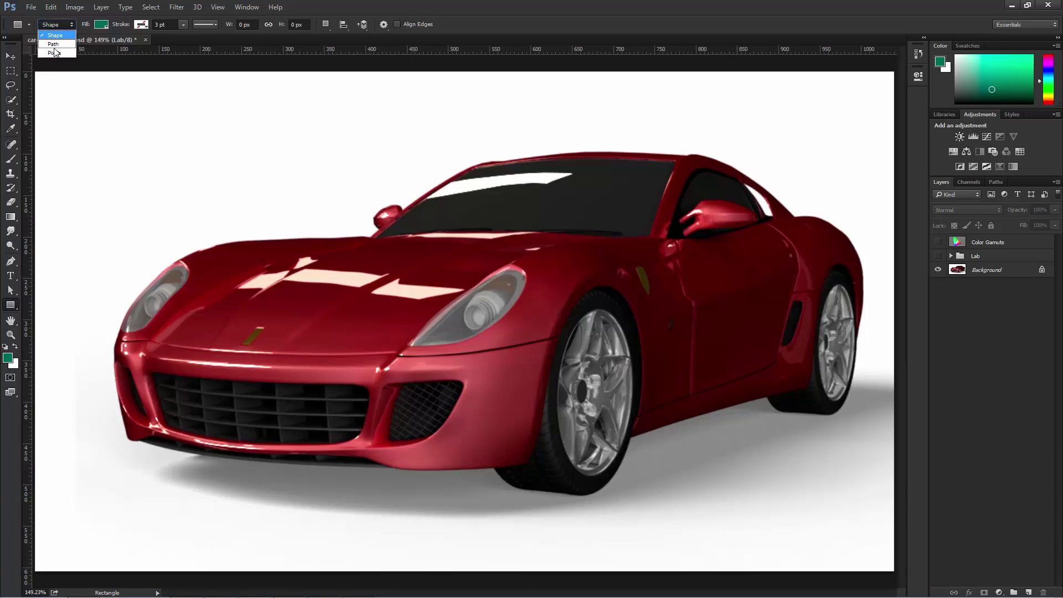
pyautogui.click(55, 34)
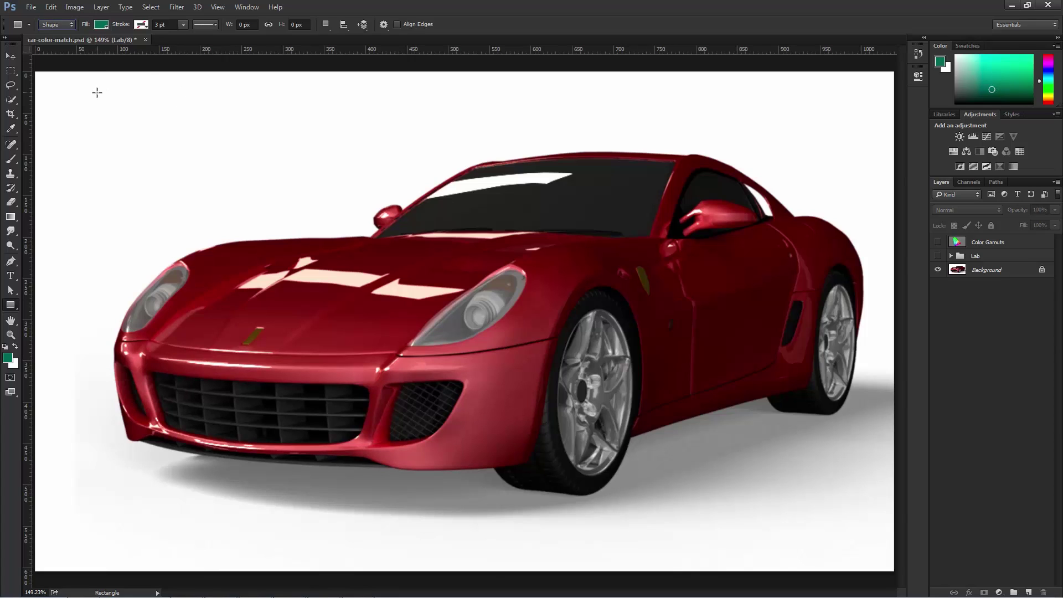
pyautogui.moveTo(96, 93); pyautogui.dragTo(294, 171)
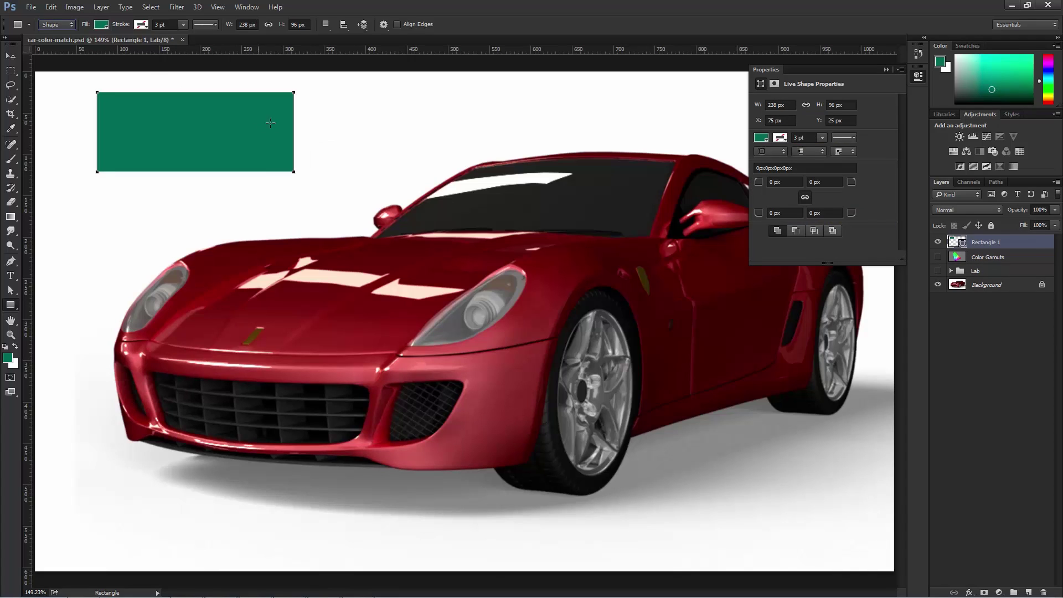
pyautogui.click(884, 70)
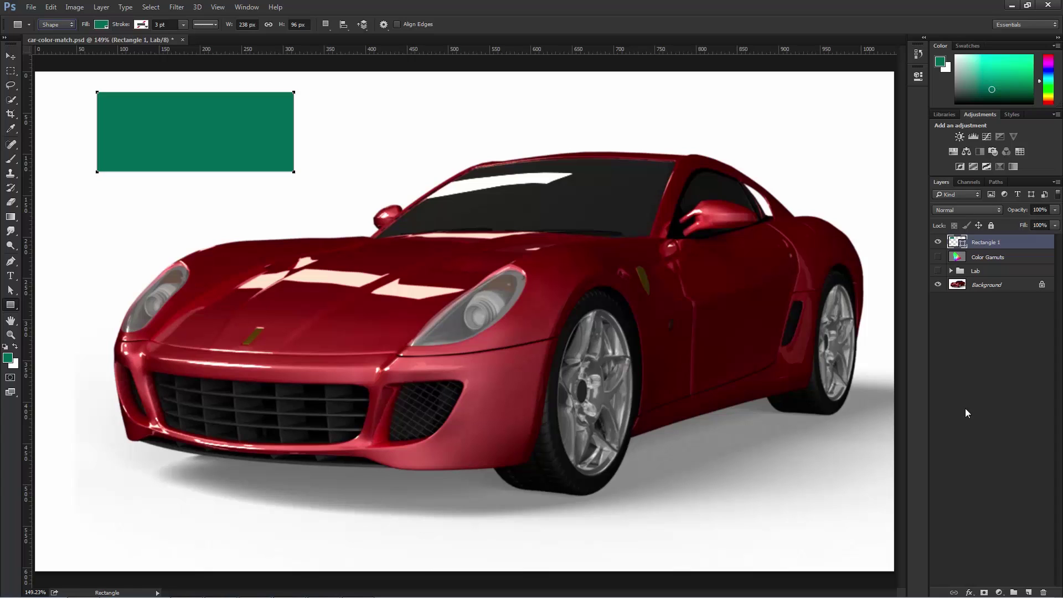
# Place colour samplers on the green swatch (L38 a−45 b1) and the car hood (L20 a38 b27).
pyautogui.click(13, 129)
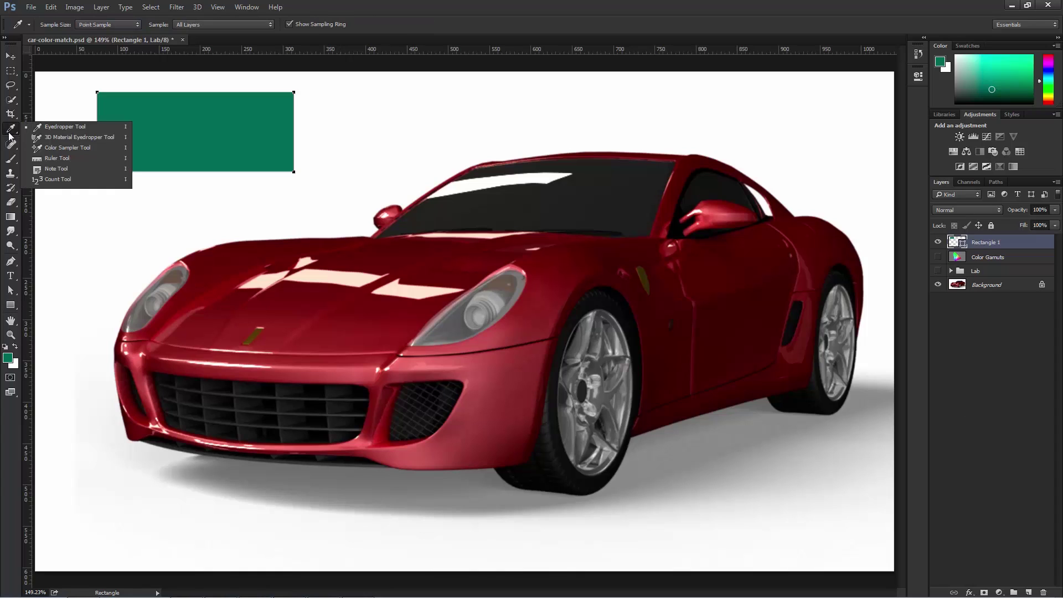
pyautogui.click(56, 154)
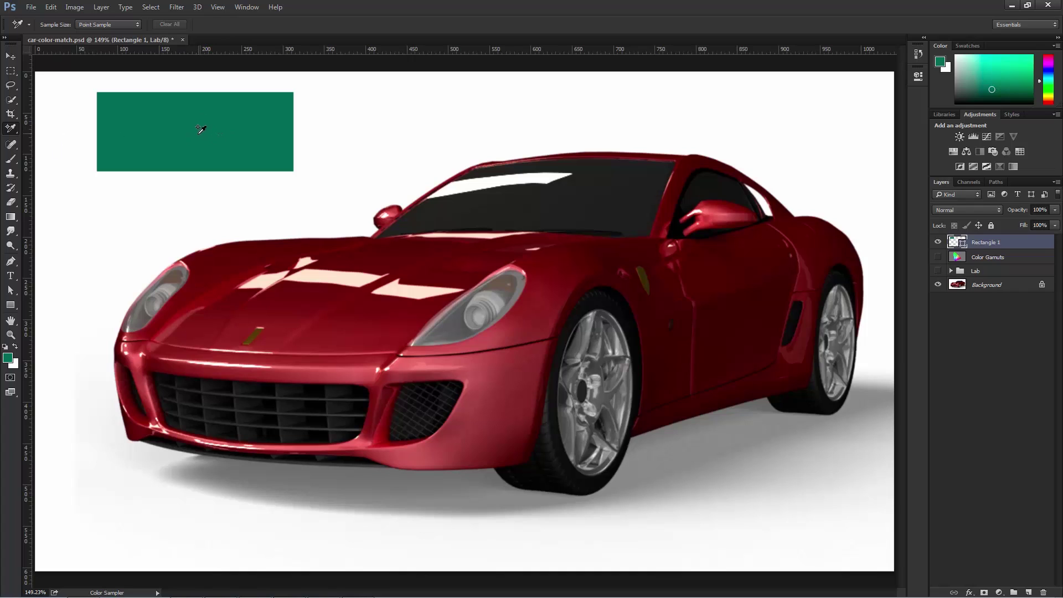
pyautogui.click(194, 130)
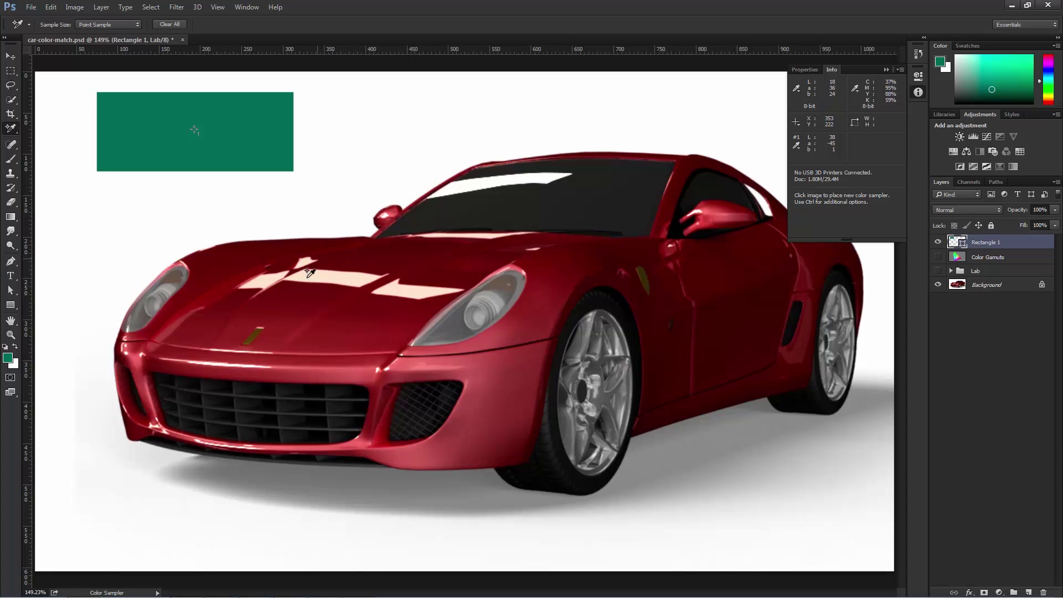
pyautogui.click(349, 268)
# Add a Curves adjustment layer and dock the Info readouts below an enlarged Properties panel.
pyautogui.click(999, 592)
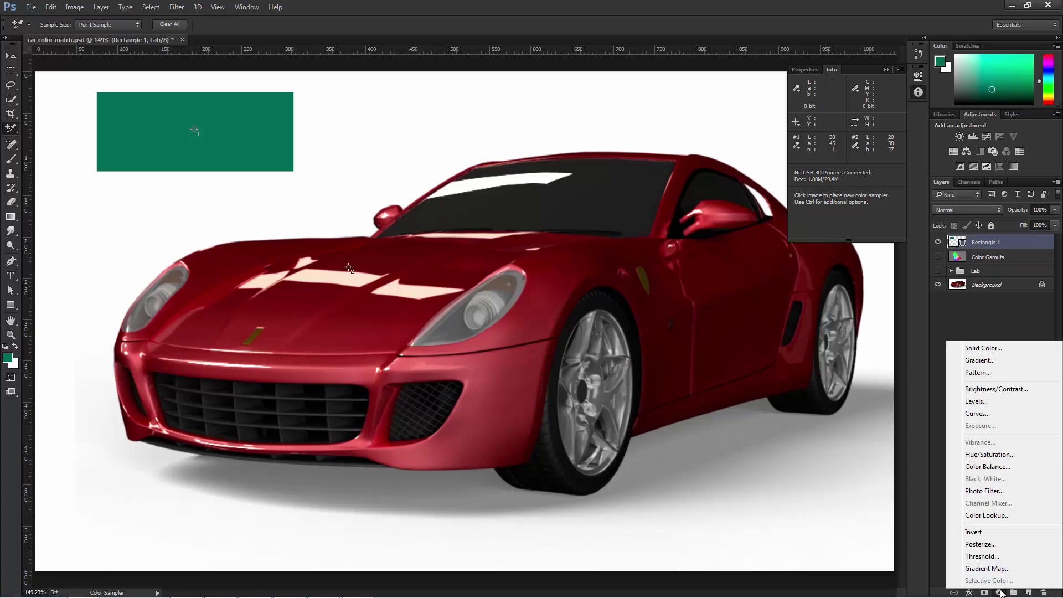
pyautogui.click(977, 414)
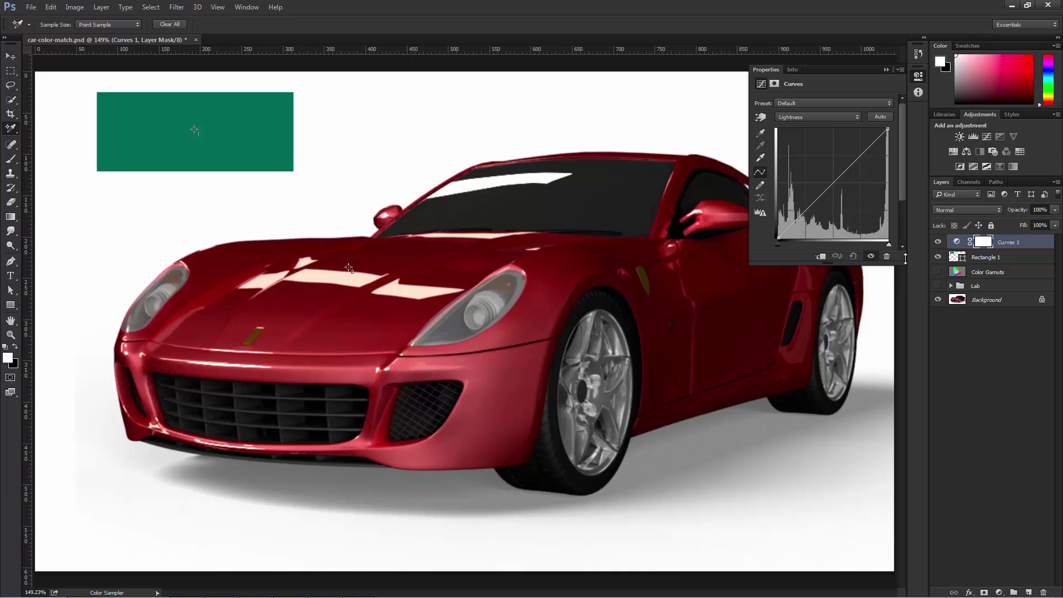
pyautogui.moveTo(903, 265); pyautogui.dragTo(903, 301)
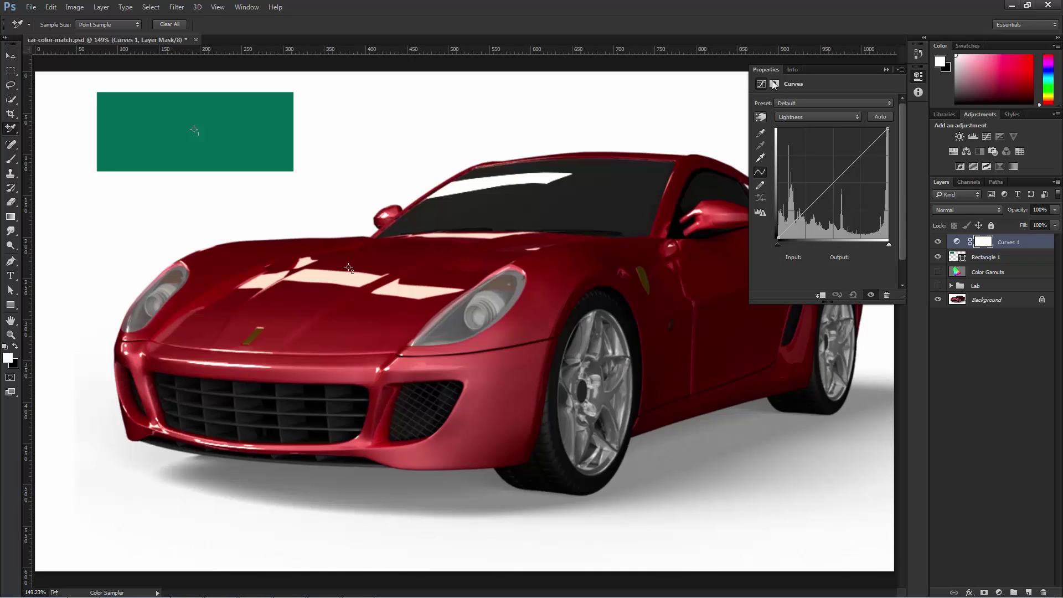
pyautogui.click(791, 71)
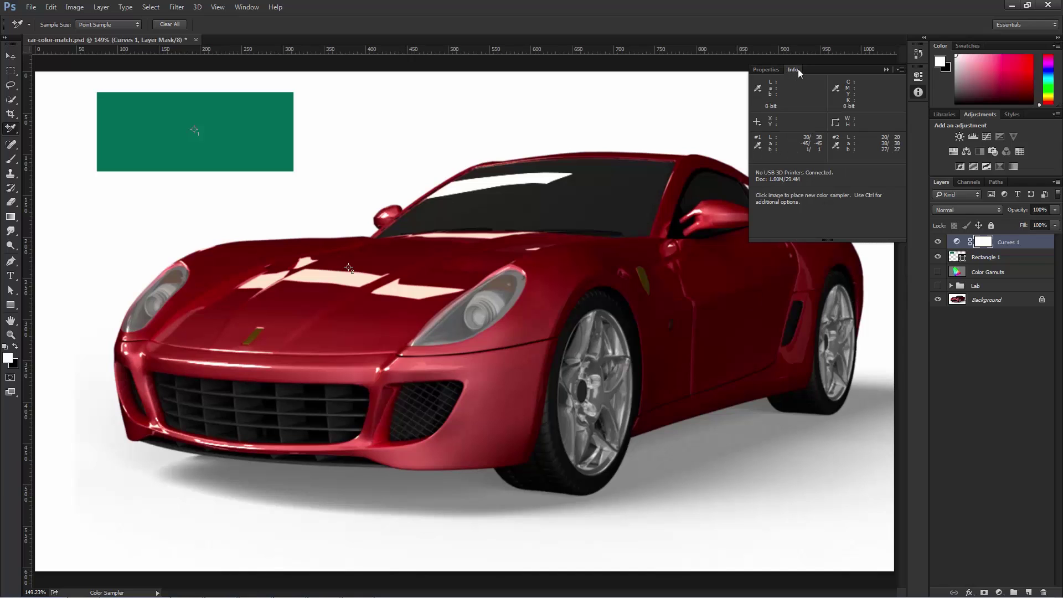
pyautogui.moveTo(793, 68); pyautogui.dragTo(758, 246)
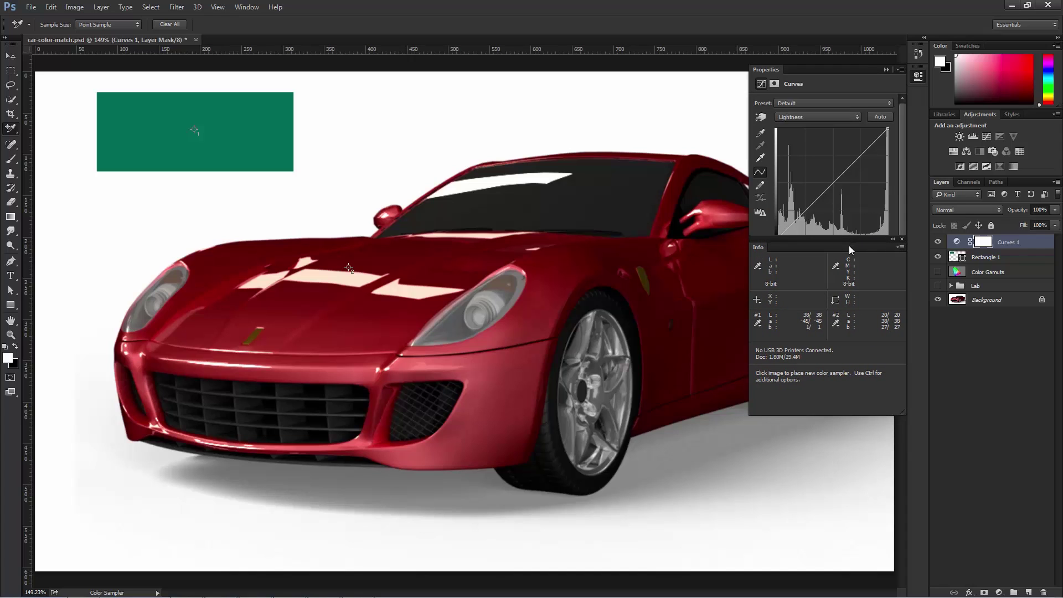
pyautogui.moveTo(849, 245); pyautogui.dragTo(848, 319)
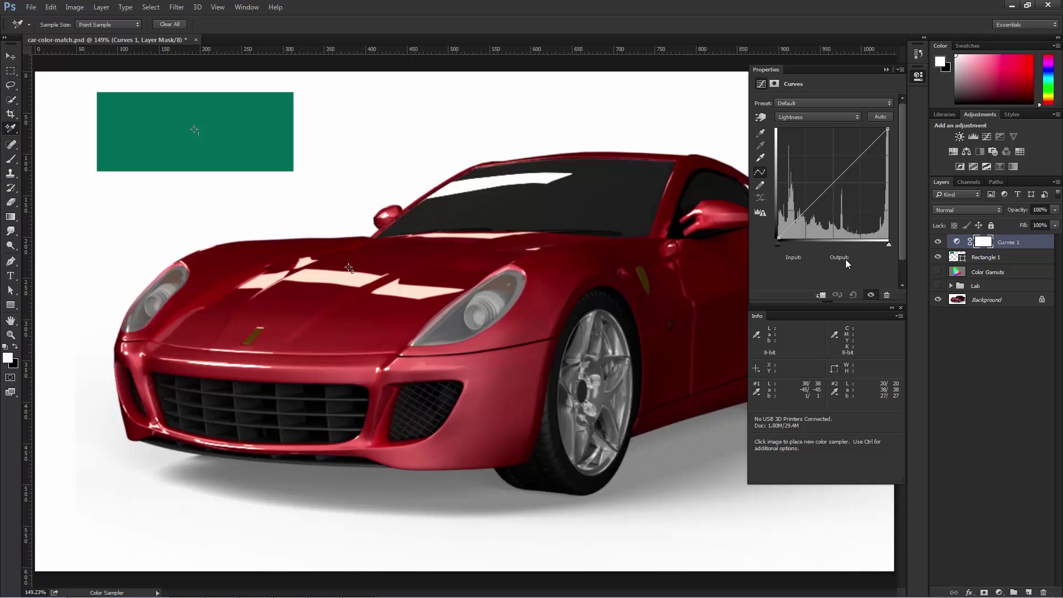
# Sample the car's hood to place a Lightness curve point at input 20, output 20.
pyautogui.click(759, 118)
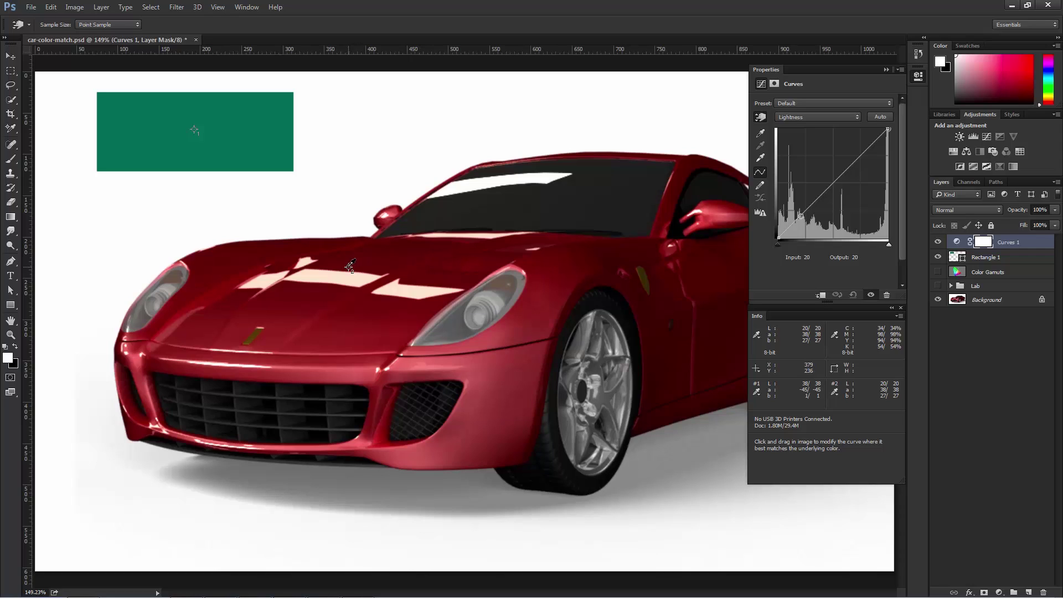
pyautogui.click(351, 266)
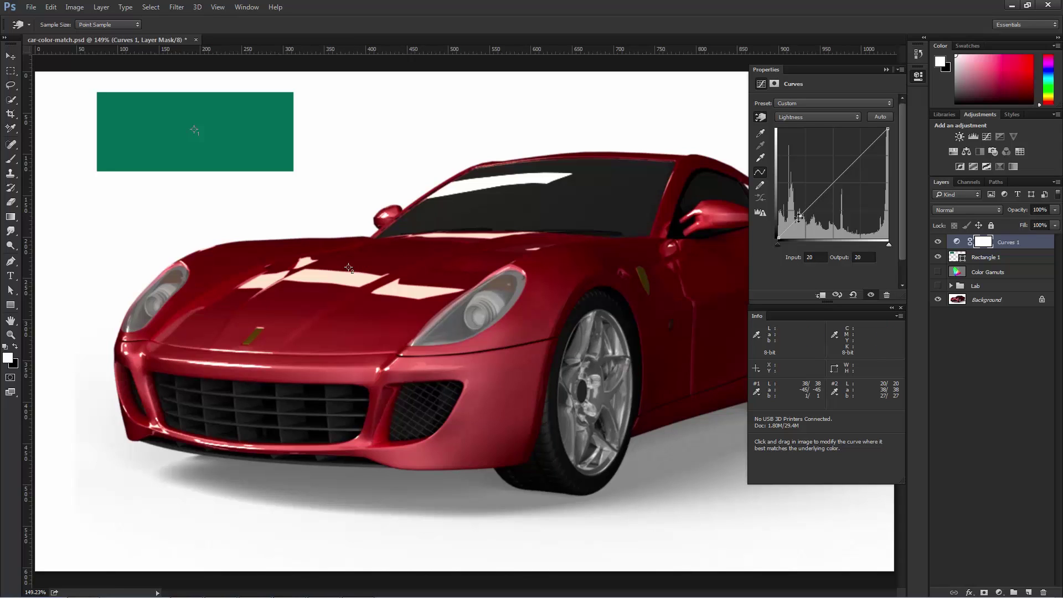
pyautogui.click(816, 119)
pyautogui.click(807, 133)
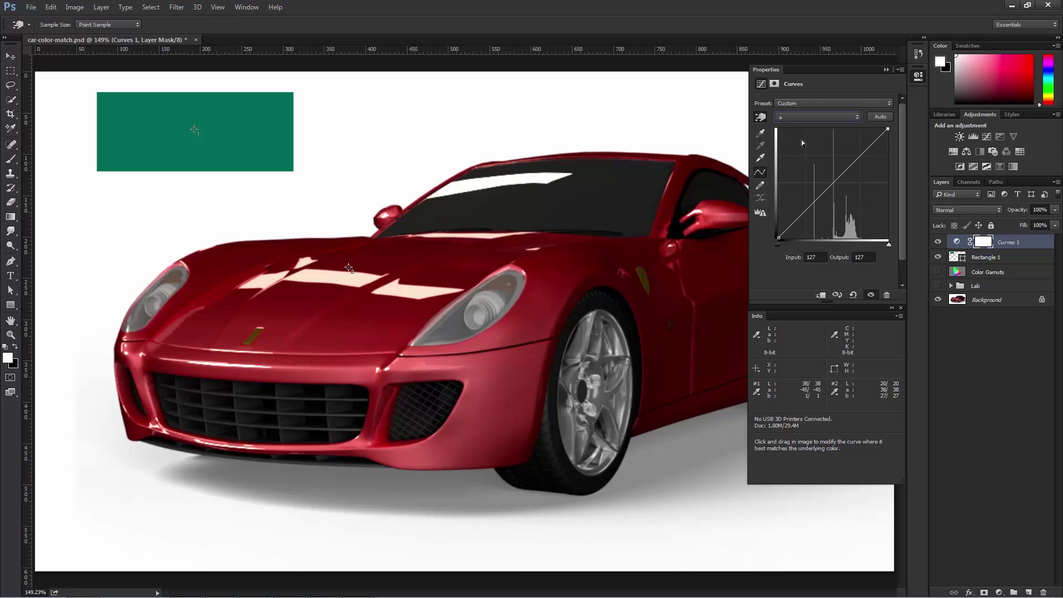
pyautogui.click(801, 117)
pyautogui.click(794, 141)
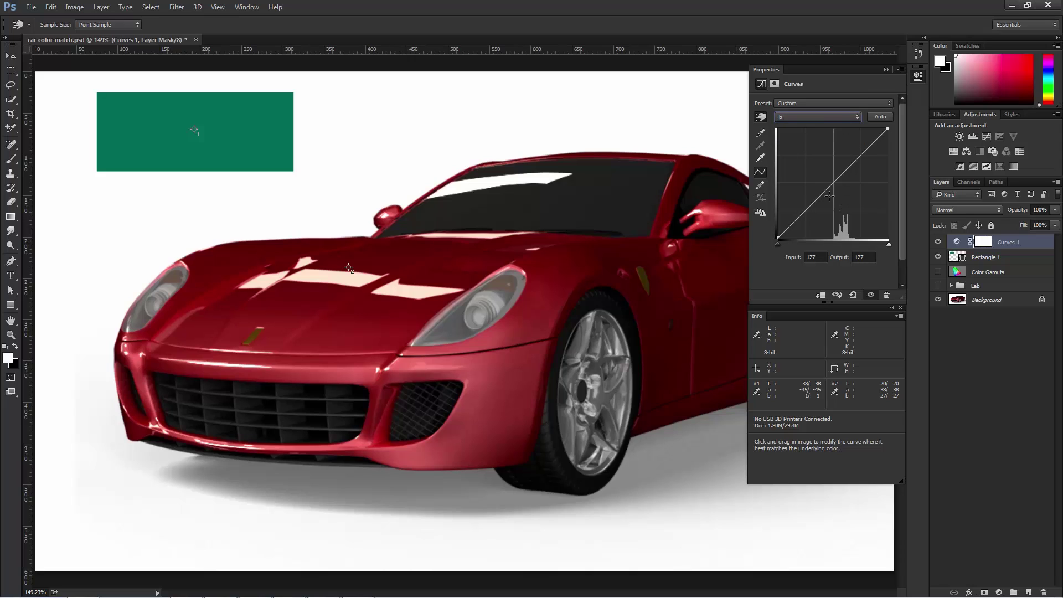
pyautogui.click(854, 295)
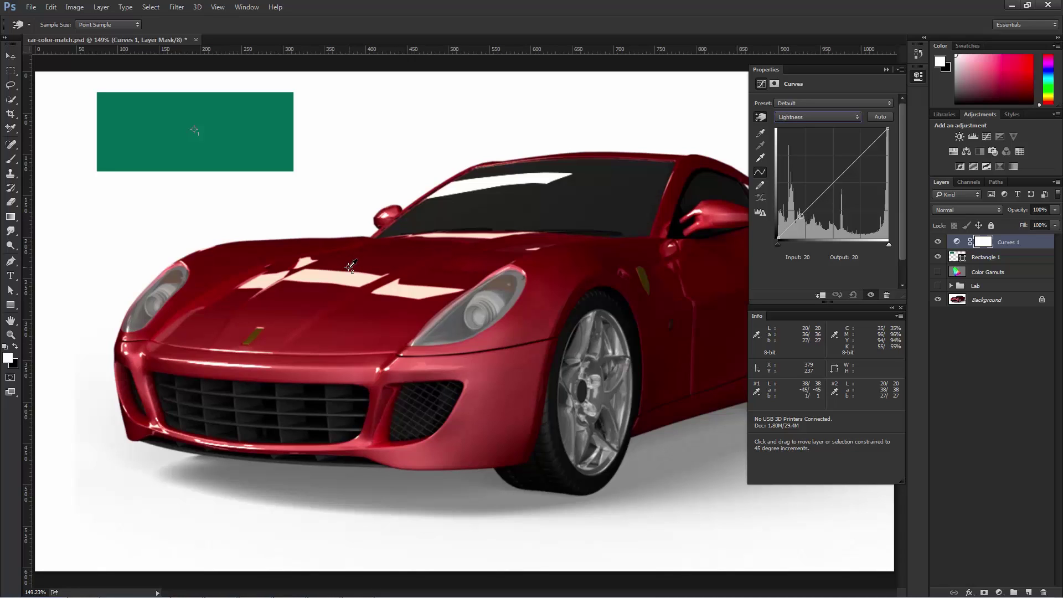
pyautogui.click(351, 266)
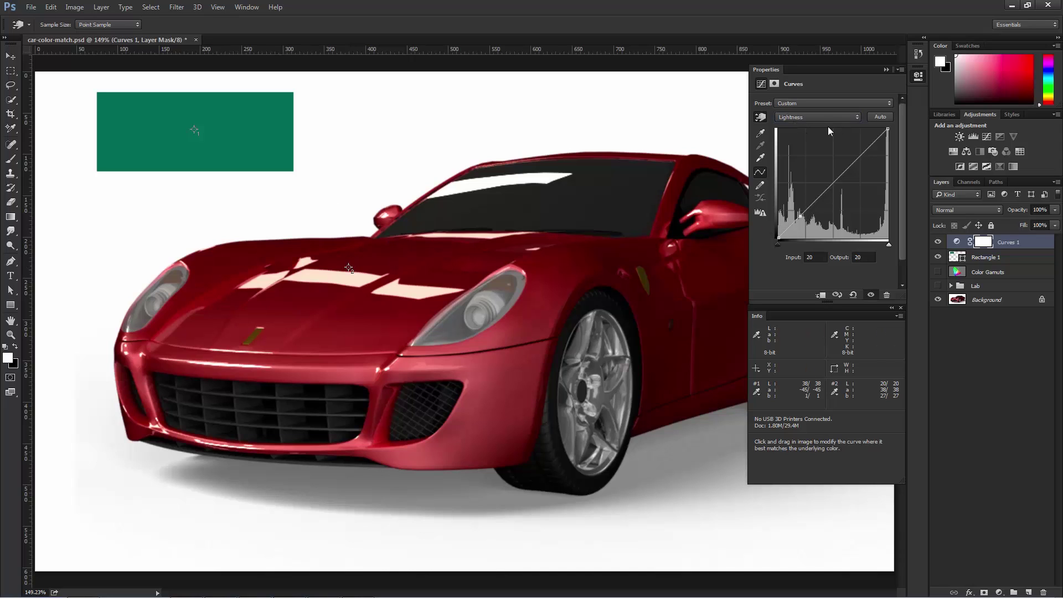
# Raise the hood's Lightness curve point output to 38.
pyautogui.click(800, 117)
pyautogui.click(799, 127)
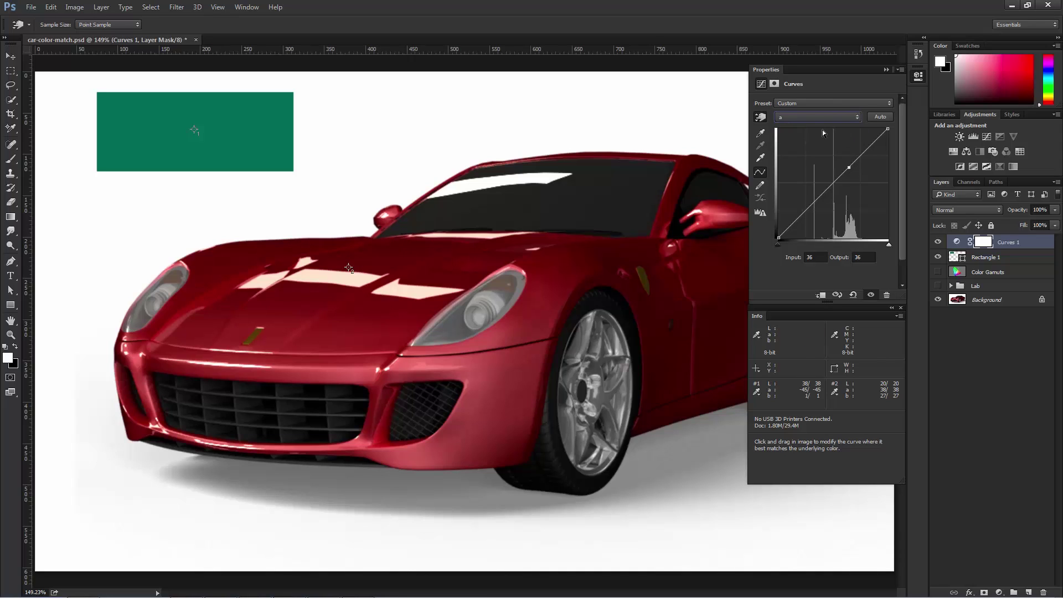
pyautogui.click(812, 117)
pyautogui.click(796, 137)
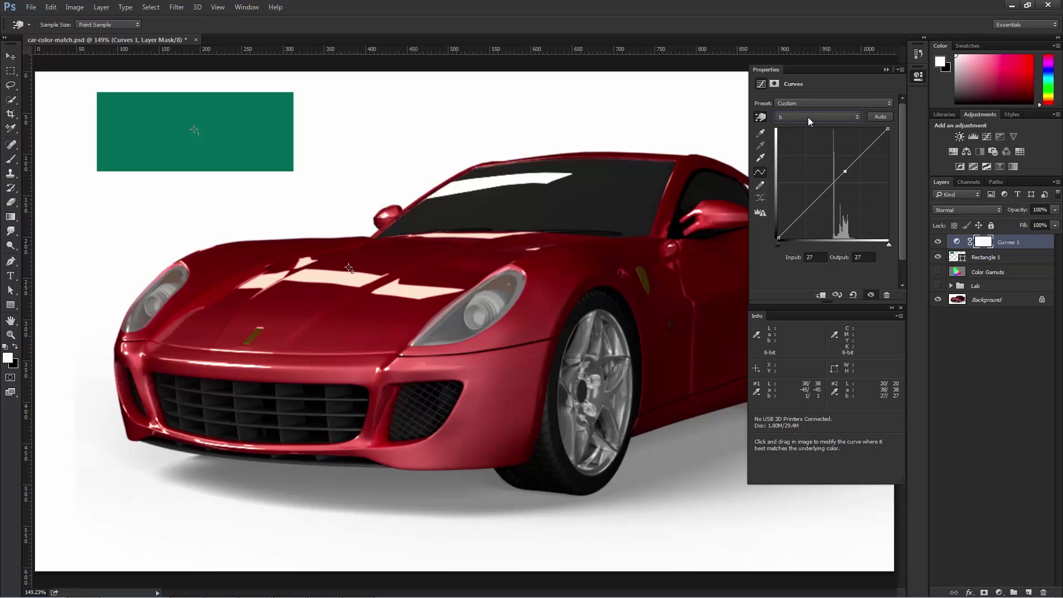
pyautogui.click(808, 116)
pyautogui.click(807, 119)
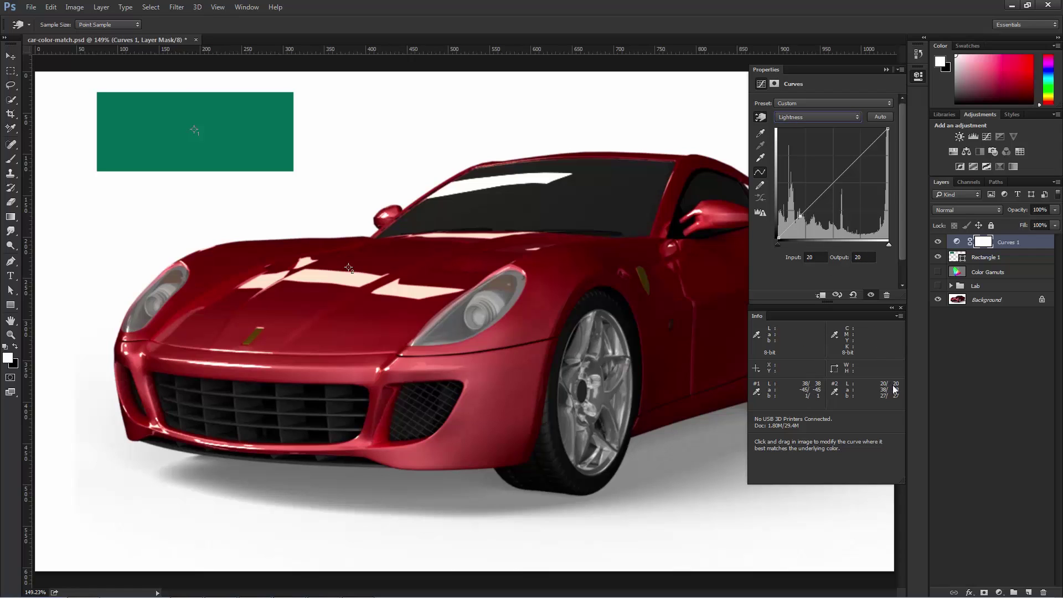
pyautogui.click(856, 258)
pyautogui.write('38')
# Set the a channel curve point's output to -45.
pyautogui.click(809, 117)
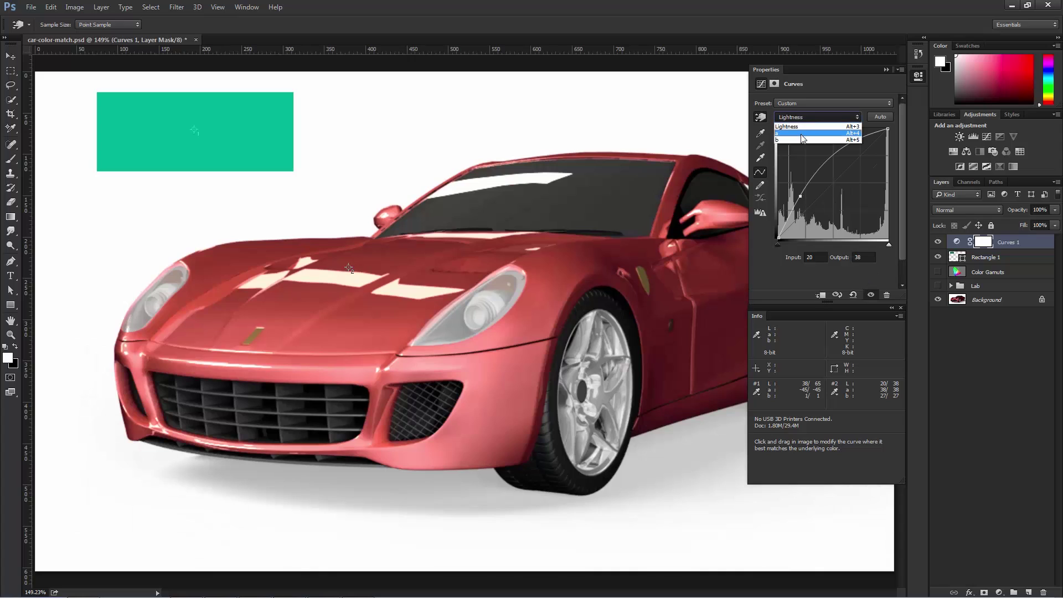
pyautogui.click(814, 128)
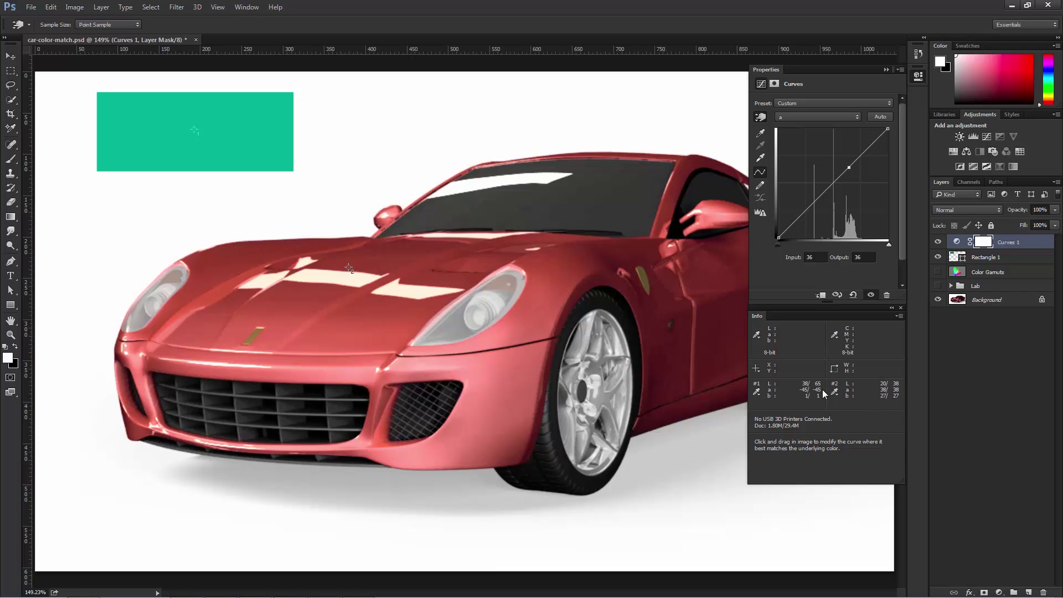
pyautogui.click(864, 258)
pyautogui.write('-45')
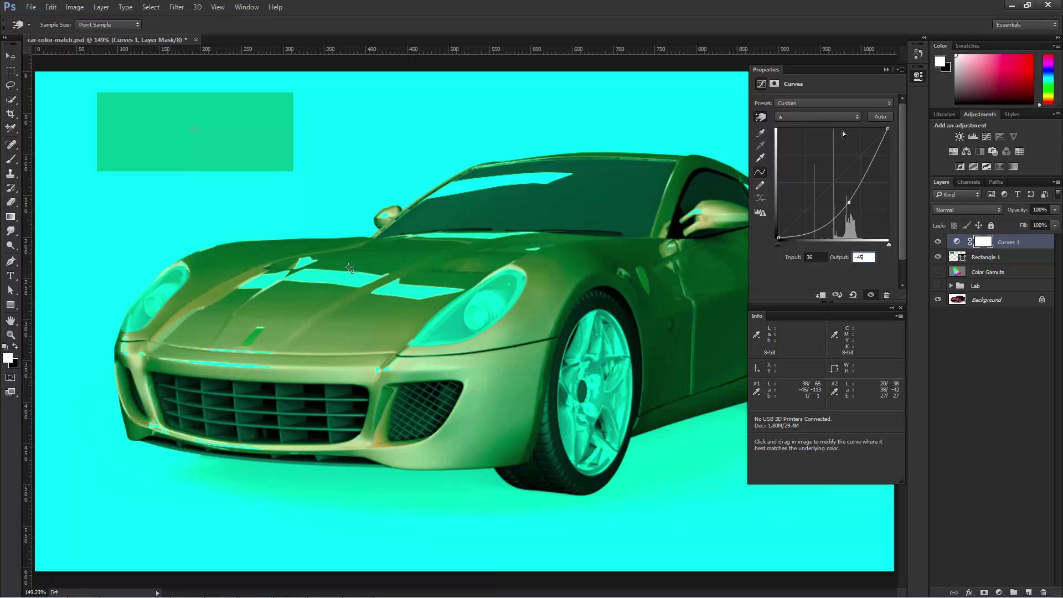
# Add a point on the b channel curve with output 1.
pyautogui.click(809, 118)
pyautogui.click(793, 139)
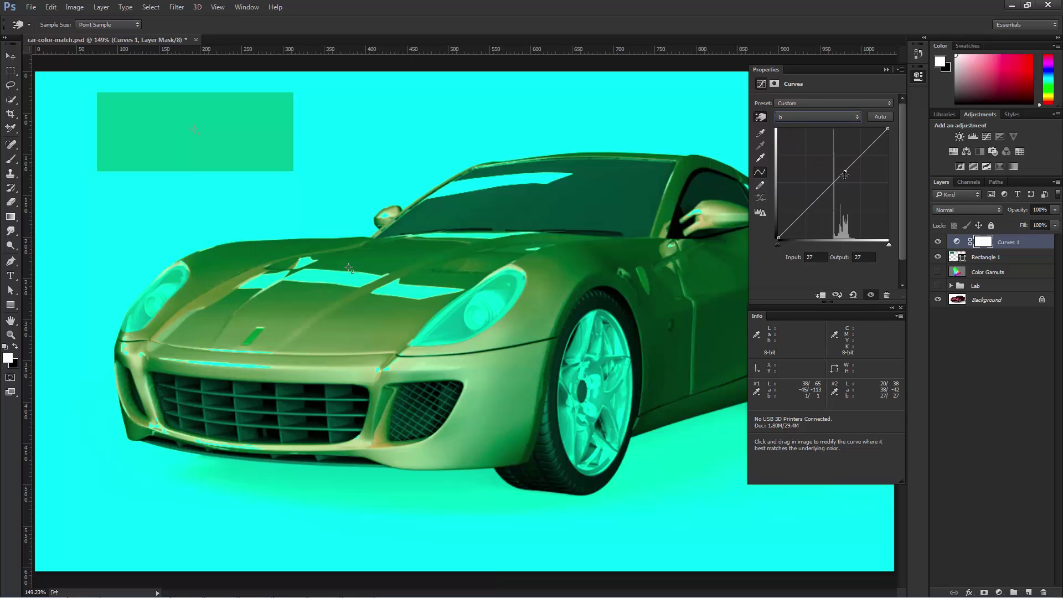
pyautogui.click(844, 170)
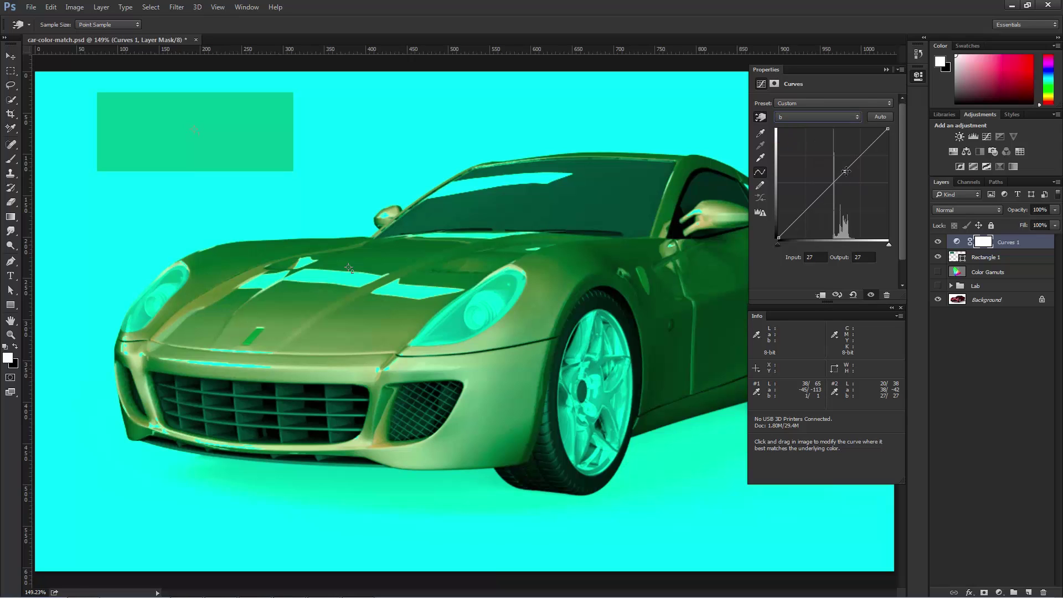
pyautogui.click(867, 256)
pyautogui.write('1')
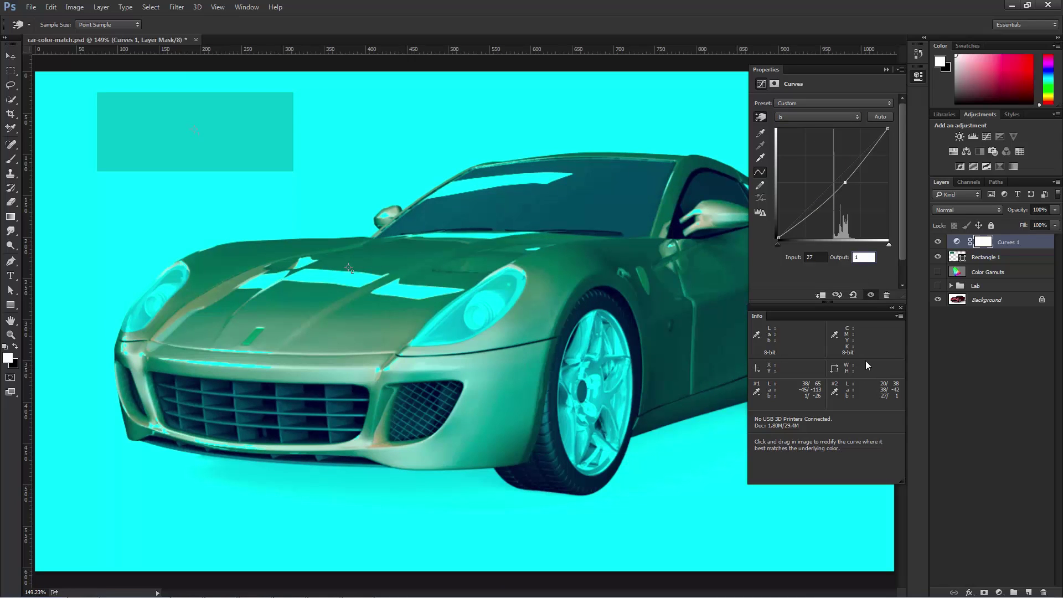
pyautogui.click(894, 400)
# Nudge the a channel point's output down to -48.
pyautogui.click(815, 117)
pyautogui.click(825, 133)
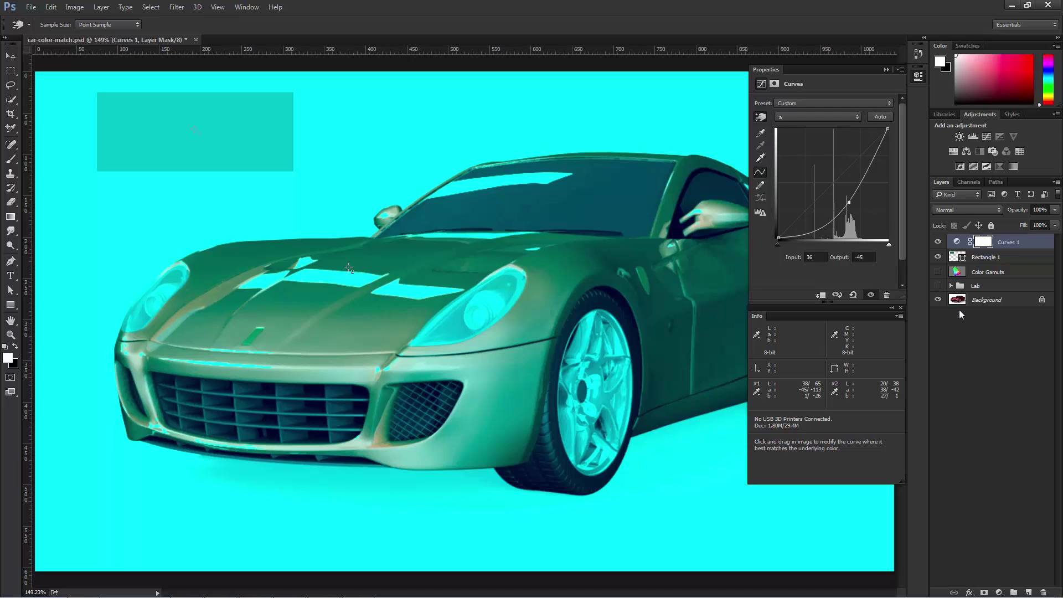
pyautogui.press('Down')
pyautogui.press('Down')
# Move the Rectangle 1 layer above Curves 1 so the swatch keeps its true green.
pyautogui.press('i')
pyautogui.click(978, 258)
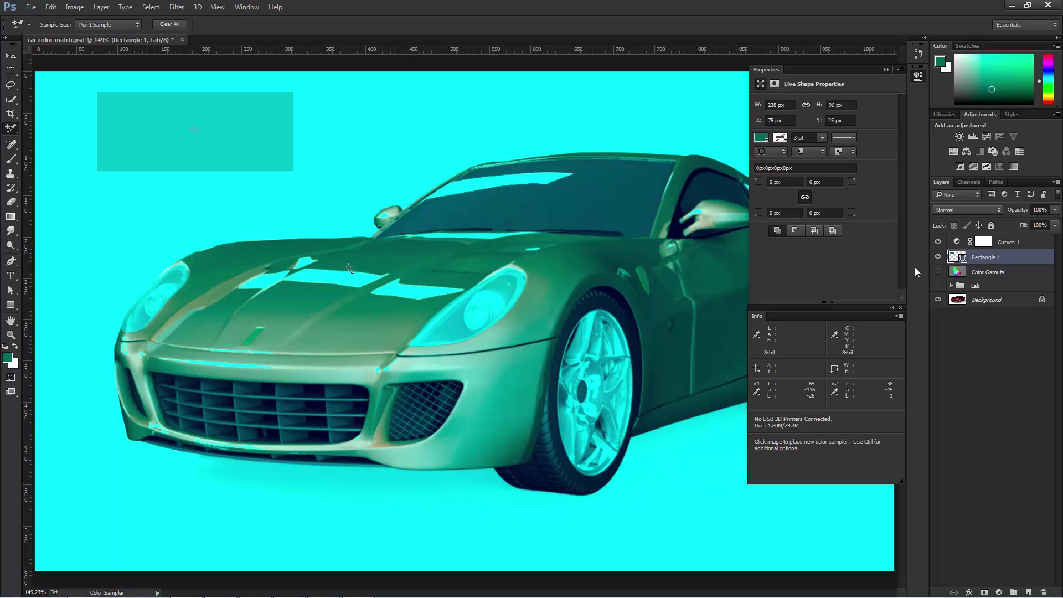
pyautogui.moveTo(955, 259); pyautogui.dragTo(954, 239)
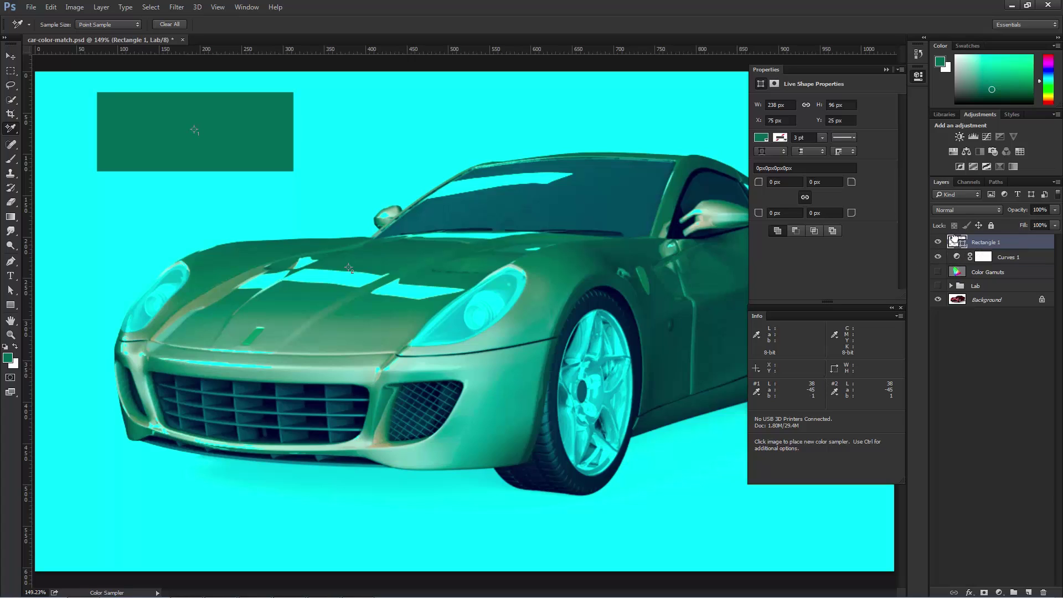
# Compare the swatch against the car hood, return it to the top-left, and view at 100%.
pyautogui.click(10, 56)
pyautogui.moveTo(261, 132); pyautogui.dragTo(339, 229)
pyautogui.click(977, 301)
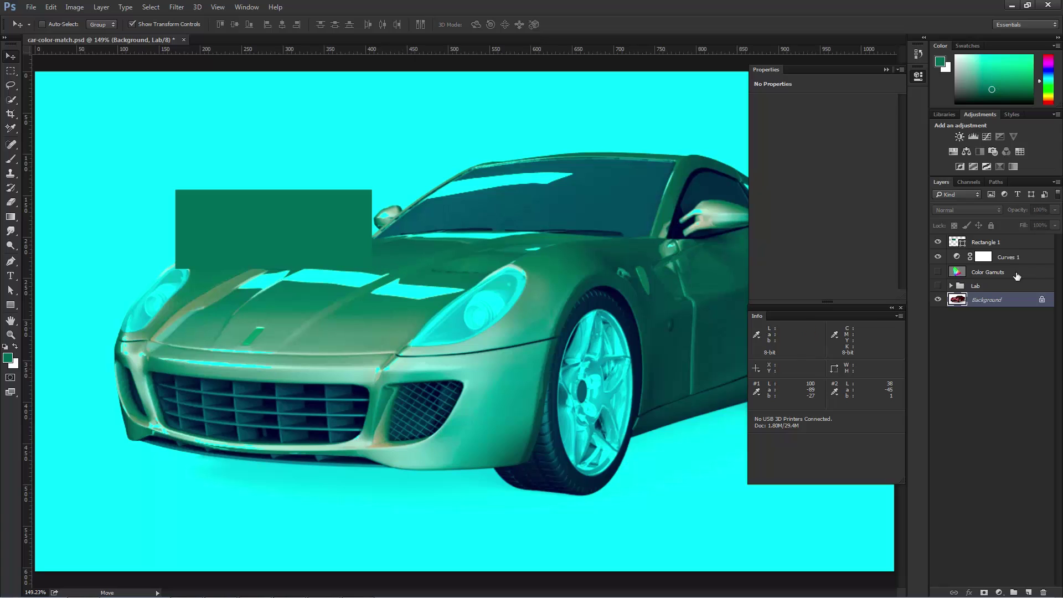
pyautogui.click(991, 245)
pyautogui.moveTo(322, 228); pyautogui.dragTo(258, 135)
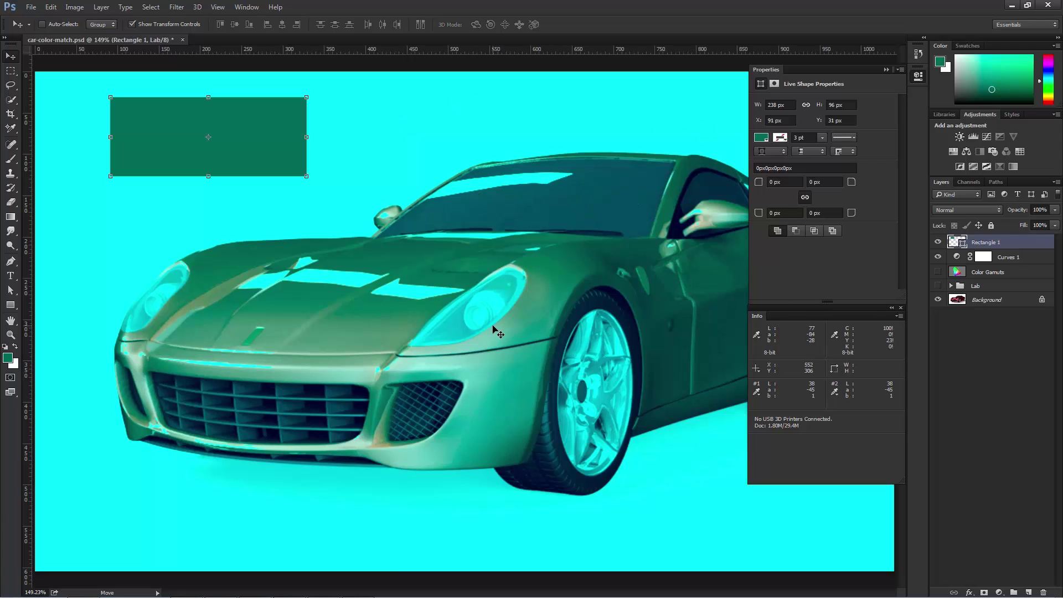
pyautogui.doubleClick(9, 335)
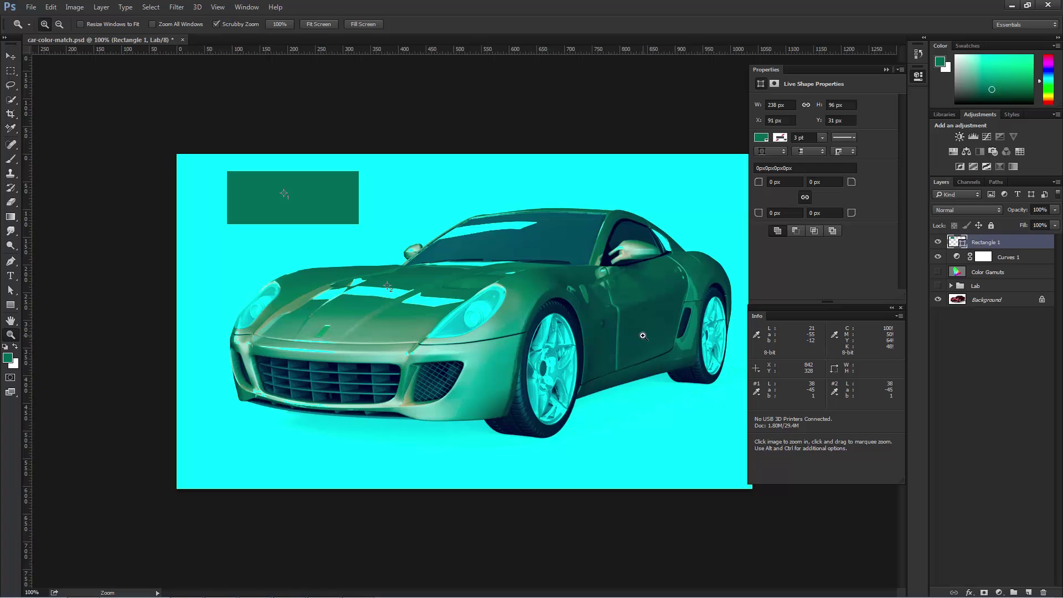
# Open the Curves 1 blending options and set Blend If to the a channel.
pyautogui.click(1034, 259)
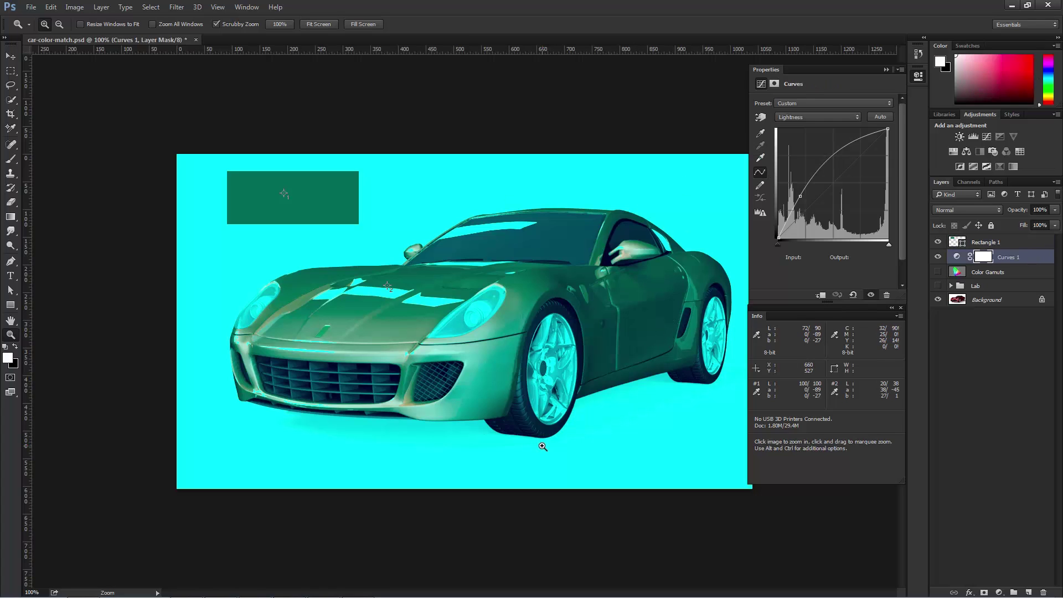
pyautogui.doubleClick(1035, 259)
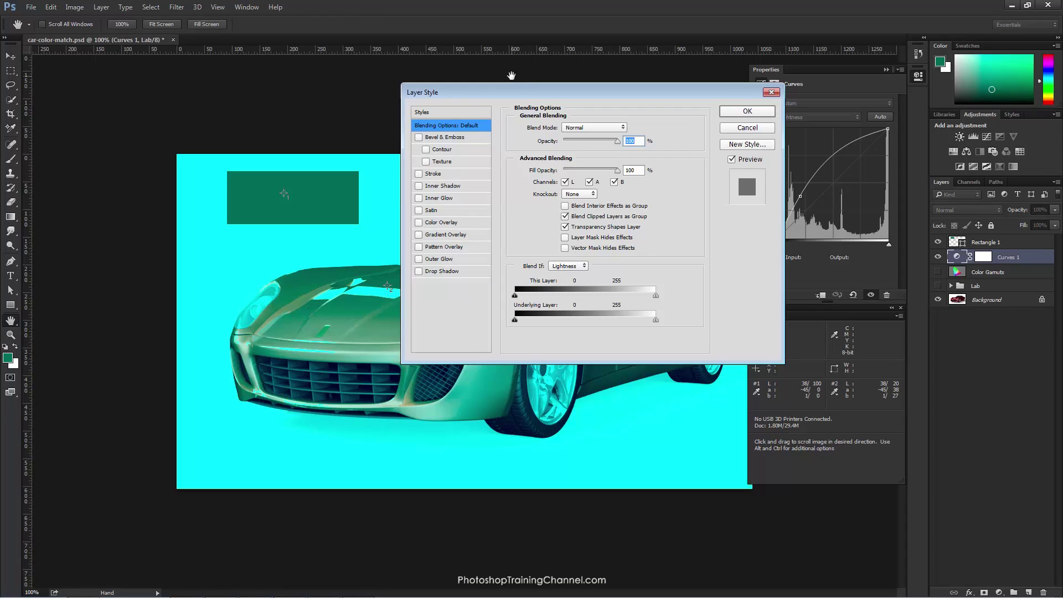
pyautogui.moveTo(542, 95); pyautogui.dragTo(604, 80)
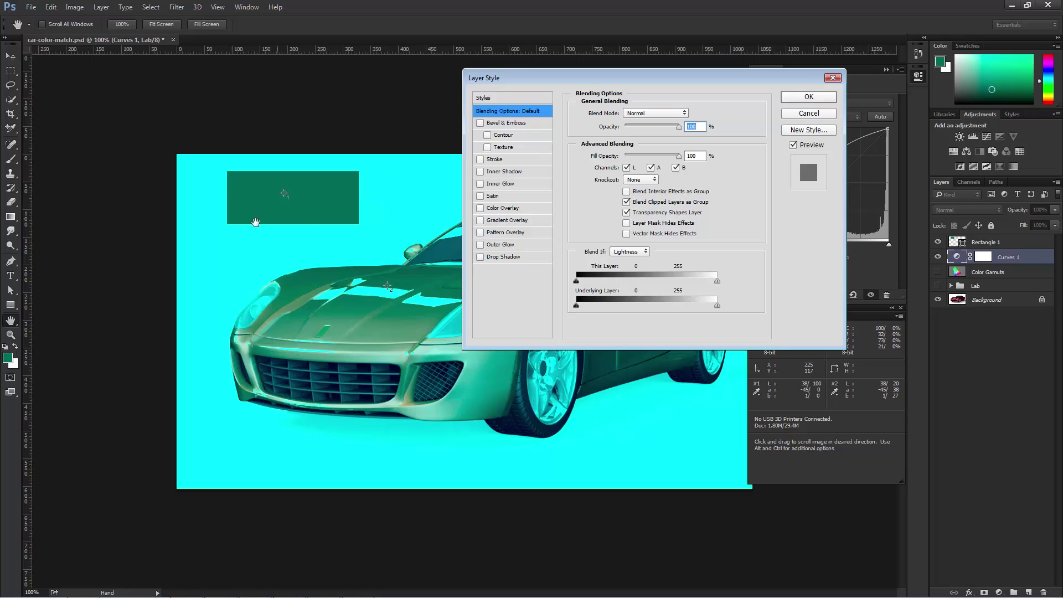
pyautogui.click(628, 253)
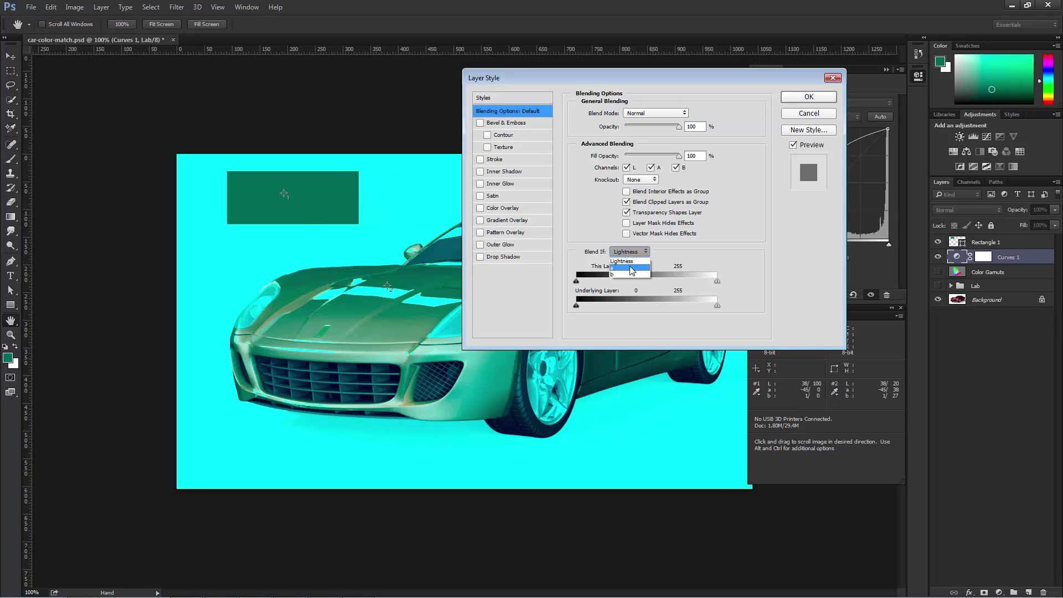
pyautogui.click(630, 268)
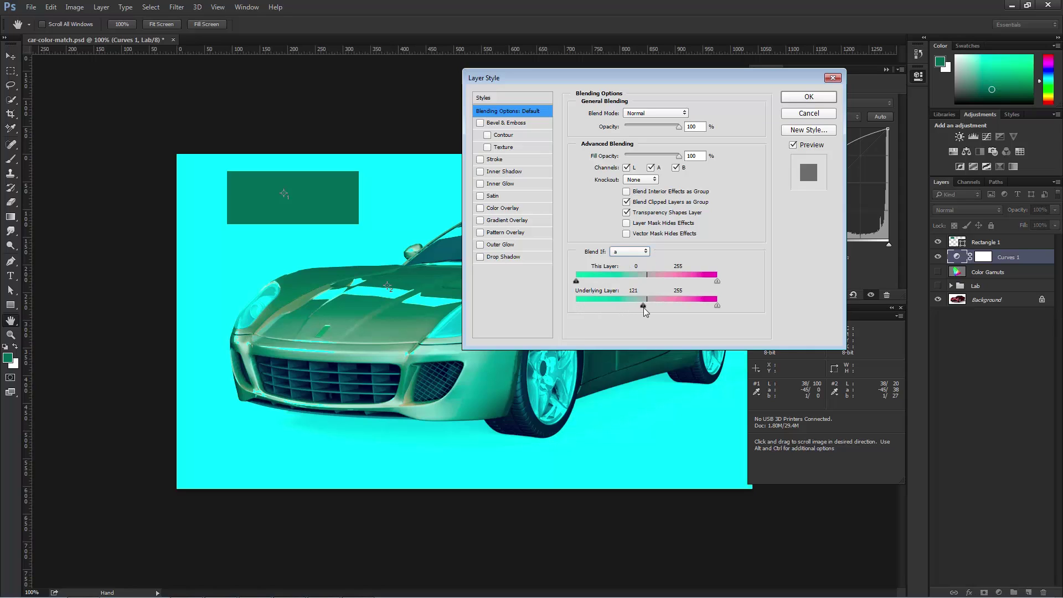
# Move and split the Underlying Layer black slider to 134/146 so only the car recolours.
pyautogui.moveTo(644, 308); pyautogui.dragTo(646, 308)
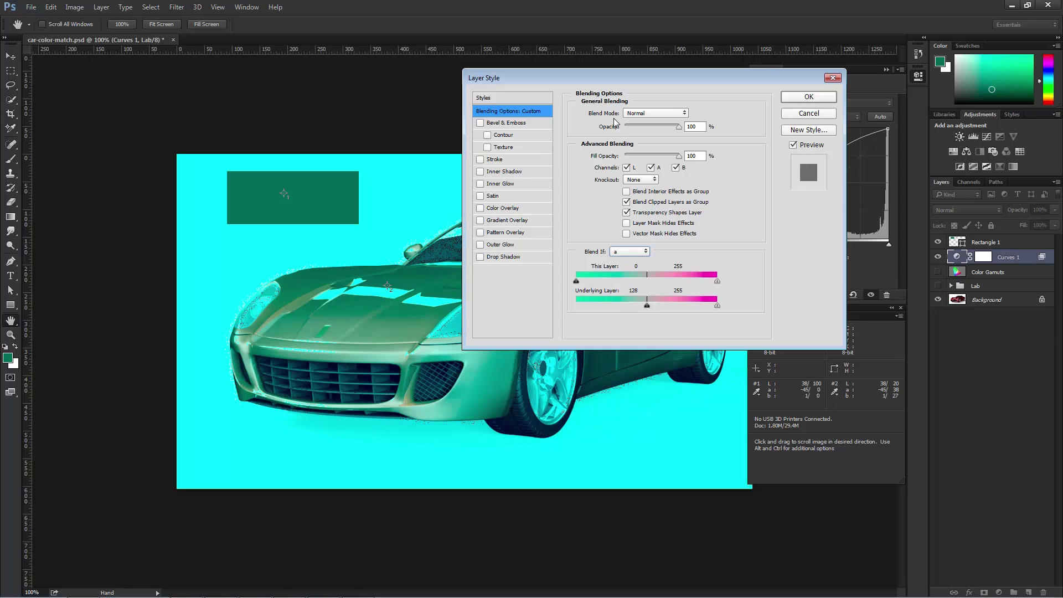
pyautogui.moveTo(616, 73); pyautogui.dragTo(819, 74)
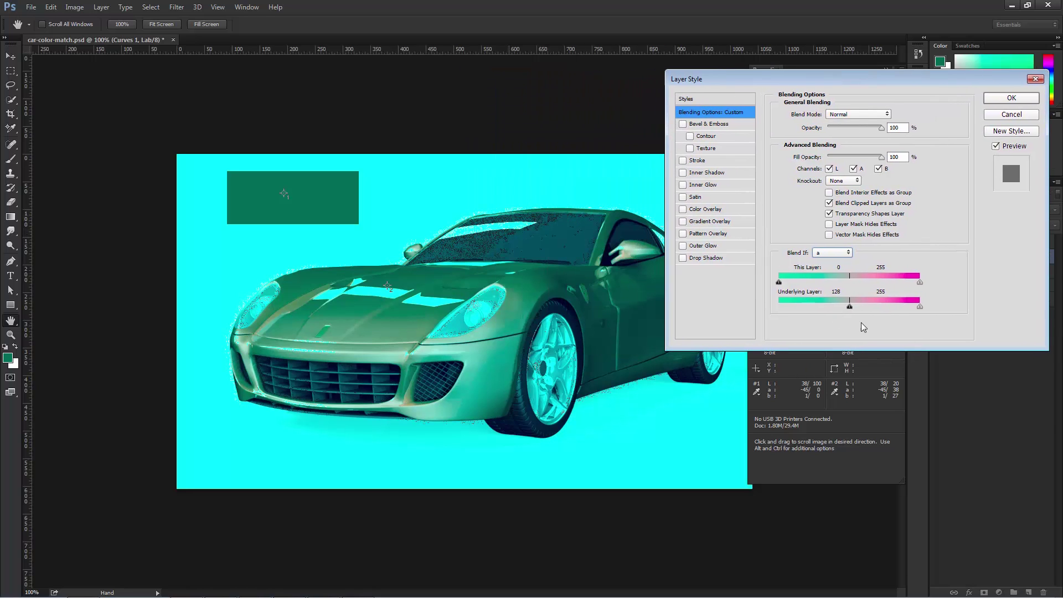
pyautogui.moveTo(850, 307); pyautogui.dragTo(854, 307)
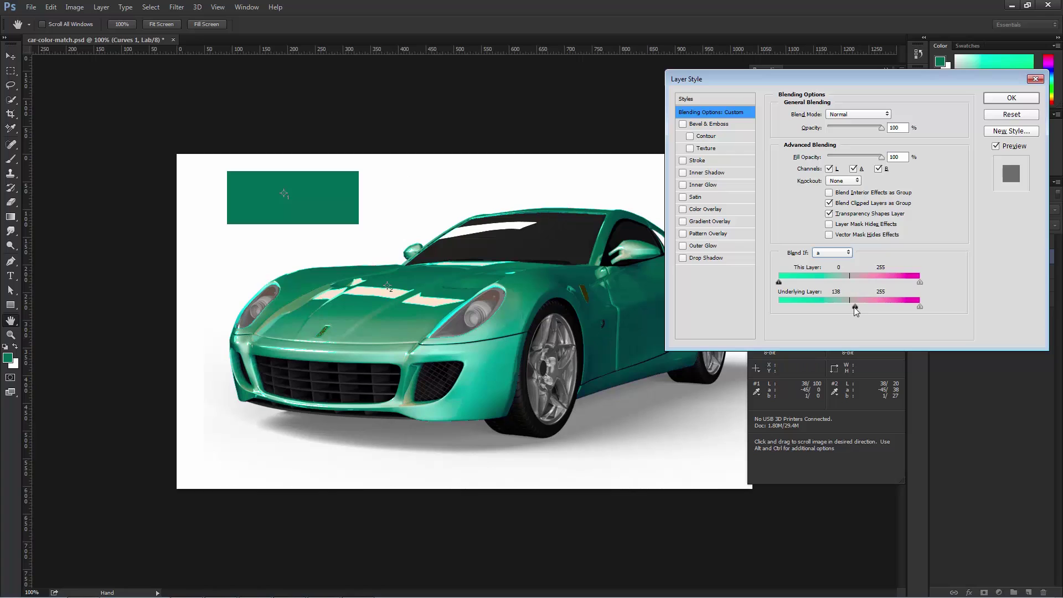
pyautogui.moveTo(853, 307)
pyautogui.mouseDown()
pyautogui.moveTo(773, 308)
pyautogui.moveTo(892, 304)
pyautogui.moveTo(852, 314)
pyautogui.moveTo(858, 307)
pyautogui.mouseUp()
# Confirm the blending options, then paint black on the Curves 1 mask near the headlight.
pyautogui.click(1021, 96)
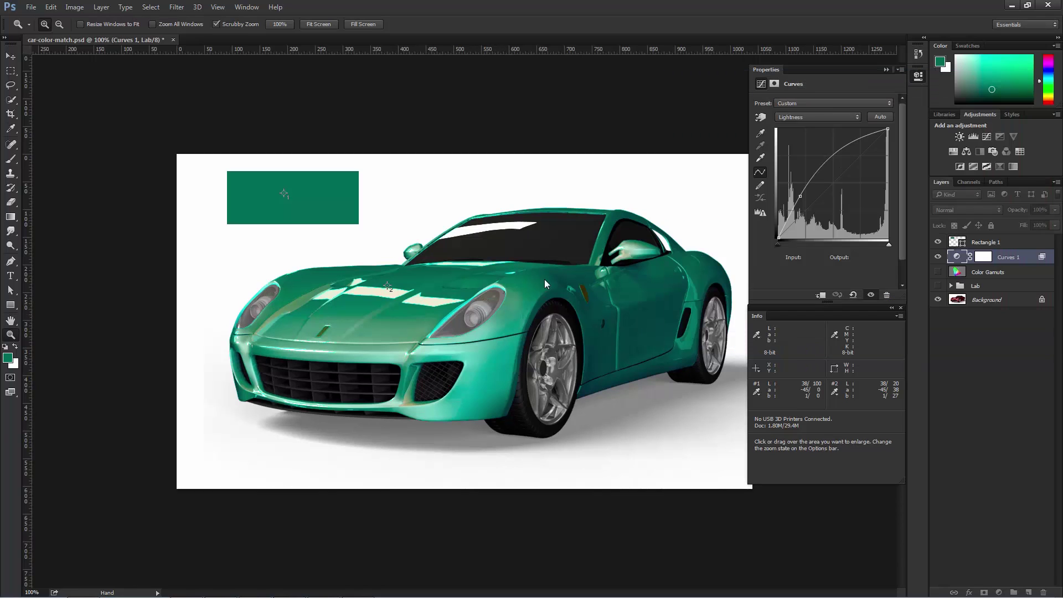
pyautogui.click(983, 258)
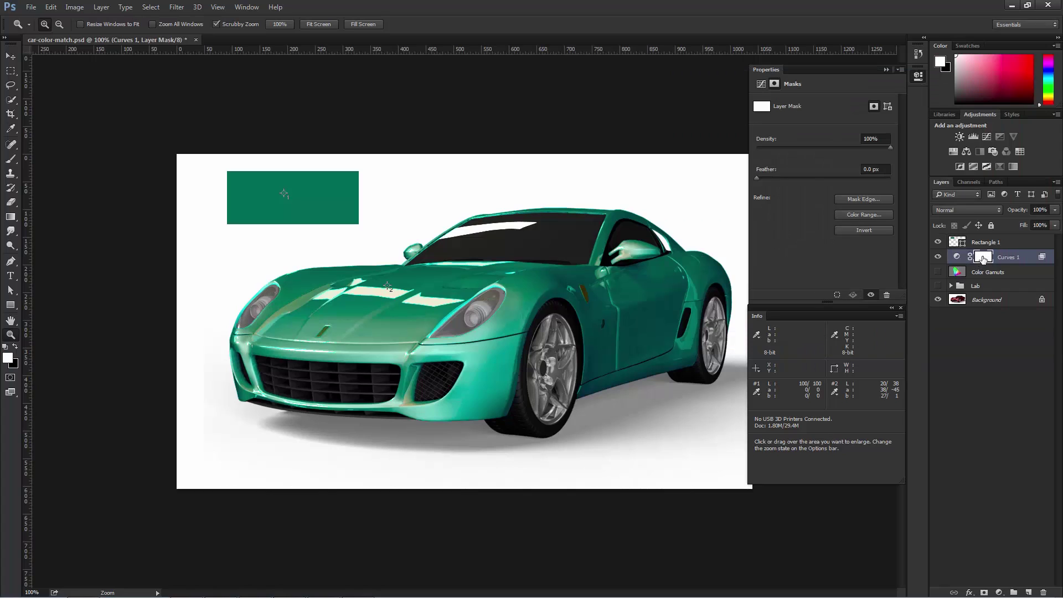
pyautogui.click(10, 159)
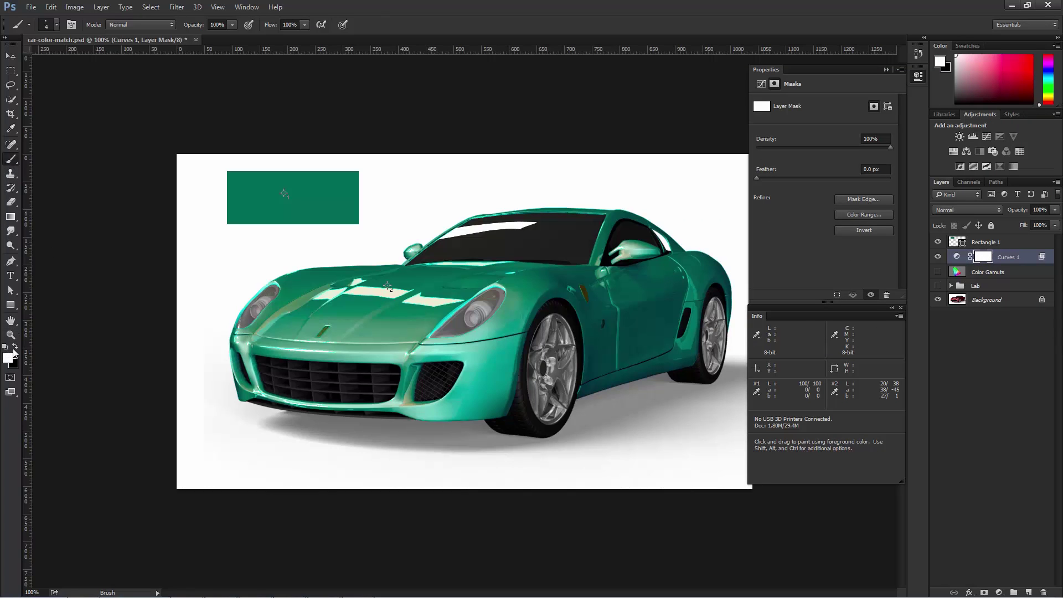
pyautogui.click(15, 347)
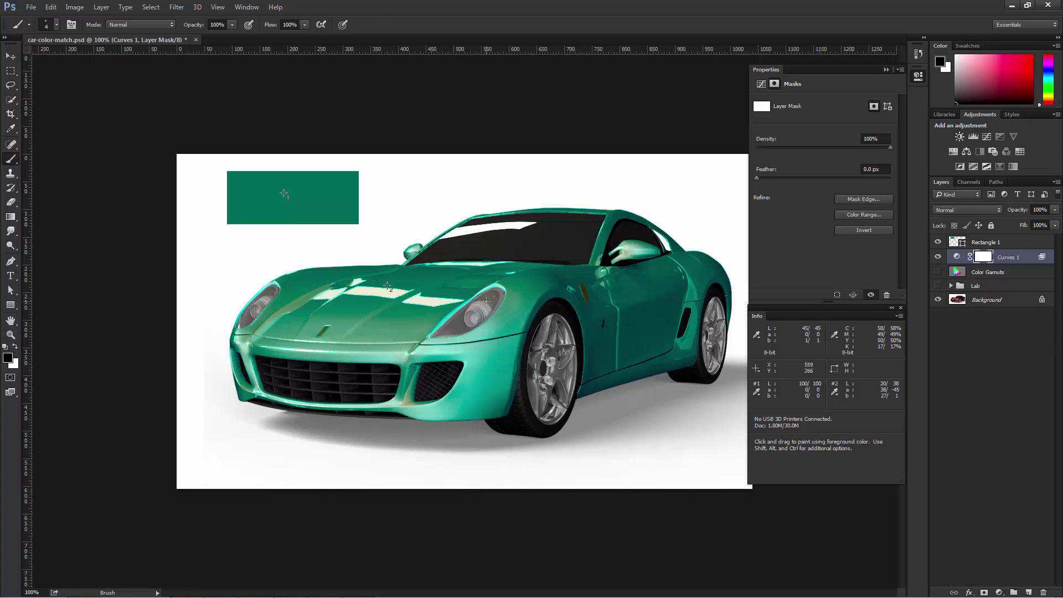
pyautogui.press(']')
pyautogui.moveTo(463, 312); pyautogui.dragTo(482, 311)
# Lower the top of the Curves 1 a channel curve to push the car greener.
pyautogui.click(959, 259)
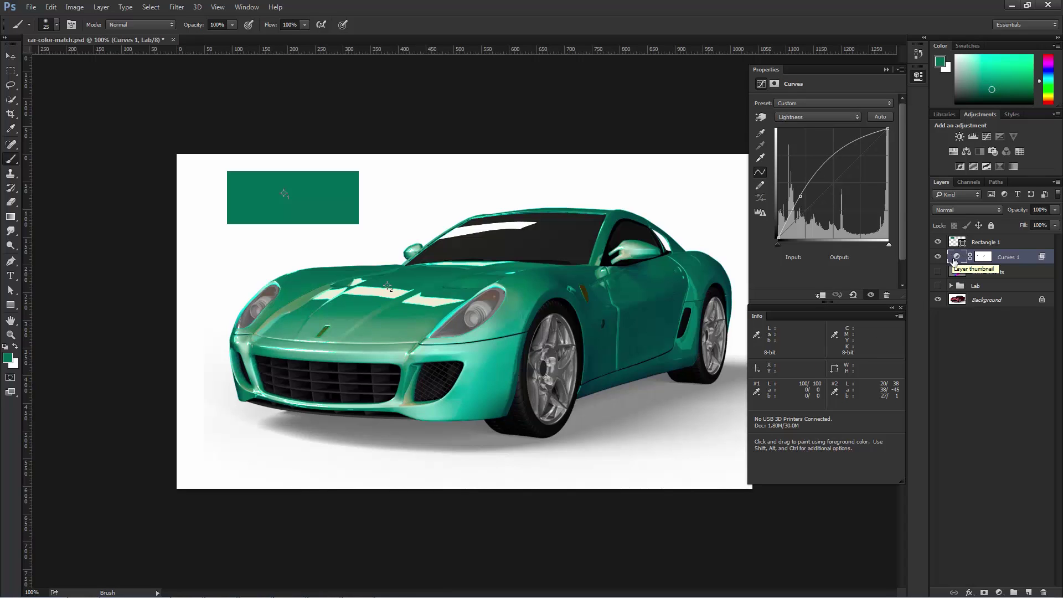
pyautogui.click(806, 118)
pyautogui.click(800, 128)
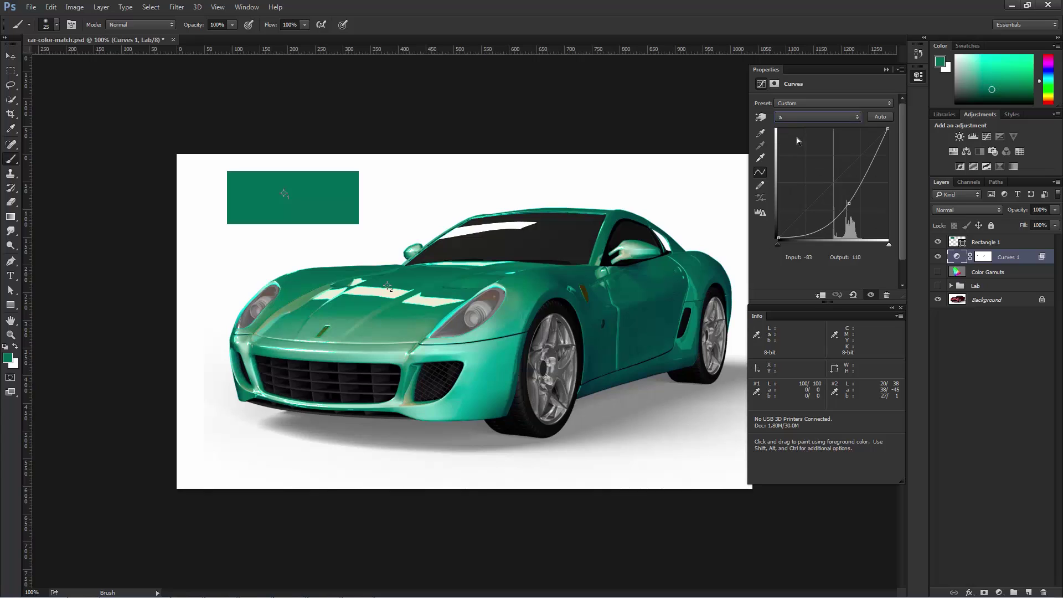
pyautogui.click(849, 204)
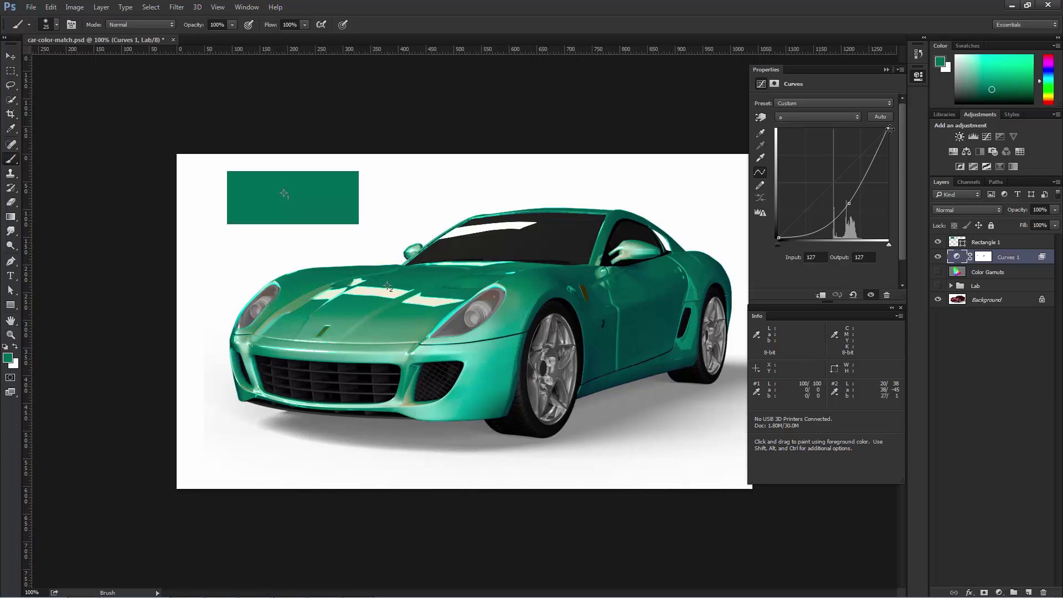
pyautogui.moveTo(889, 128); pyautogui.dragTo(903, 185)
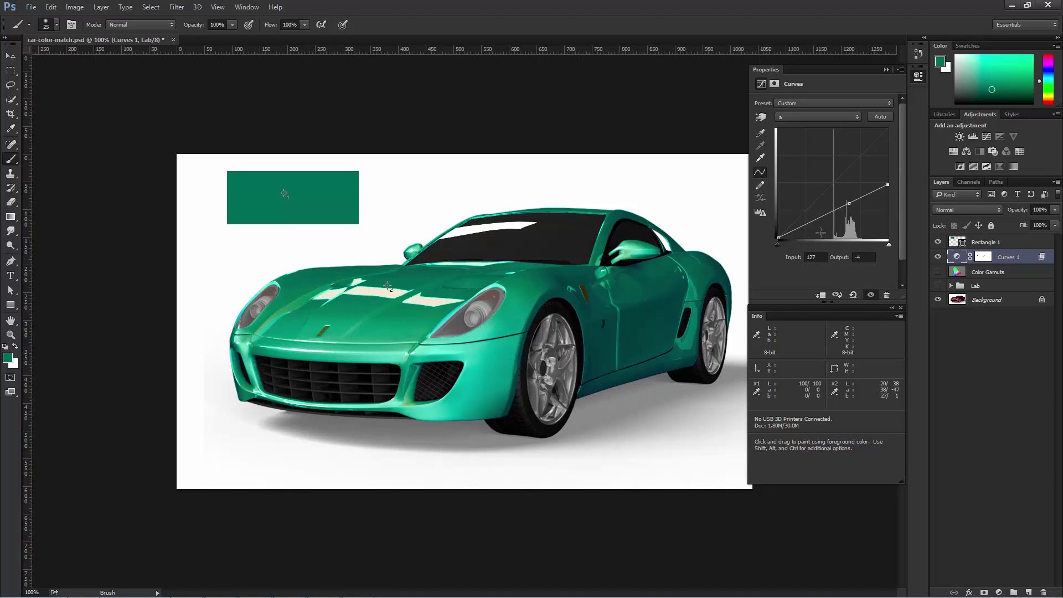
# Lower the b channel endpoint to input 124, output 83 to shift the car's hue.
pyautogui.click(808, 117)
pyautogui.click(805, 142)
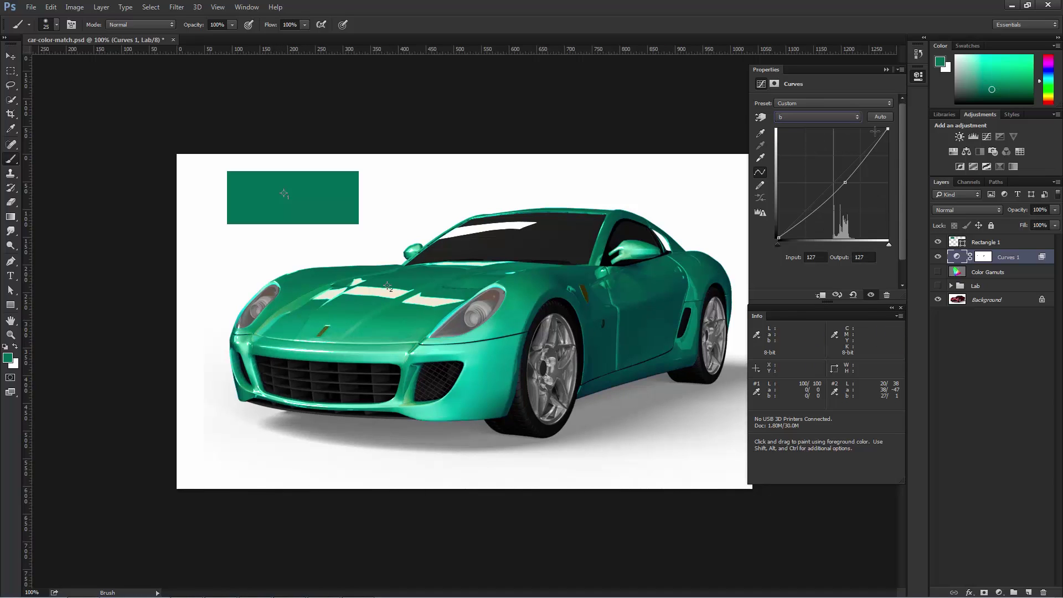
pyautogui.moveTo(888, 129); pyautogui.dragTo(886, 148)
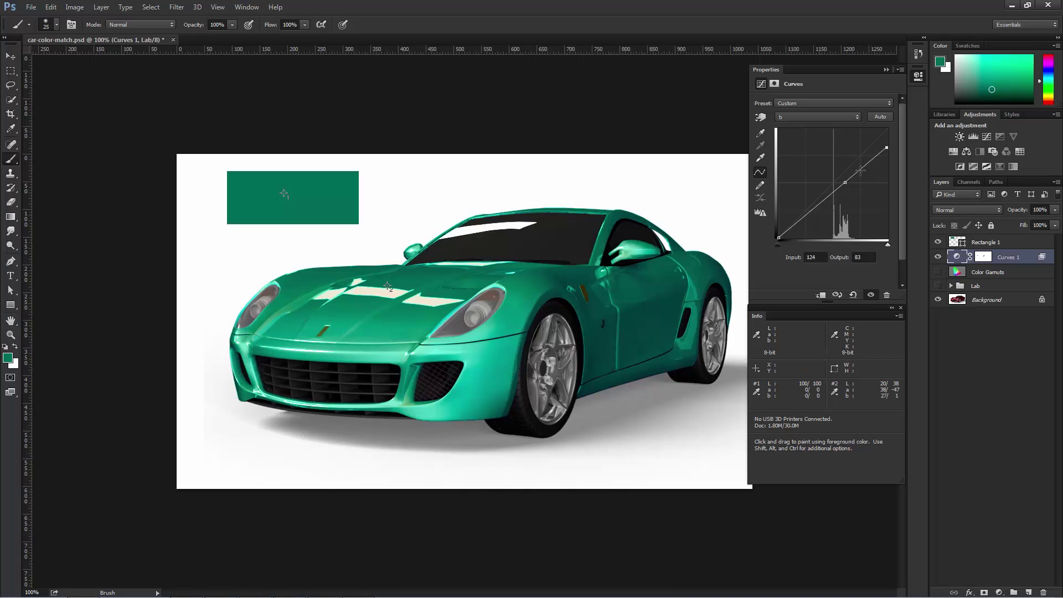
pyautogui.click(759, 119)
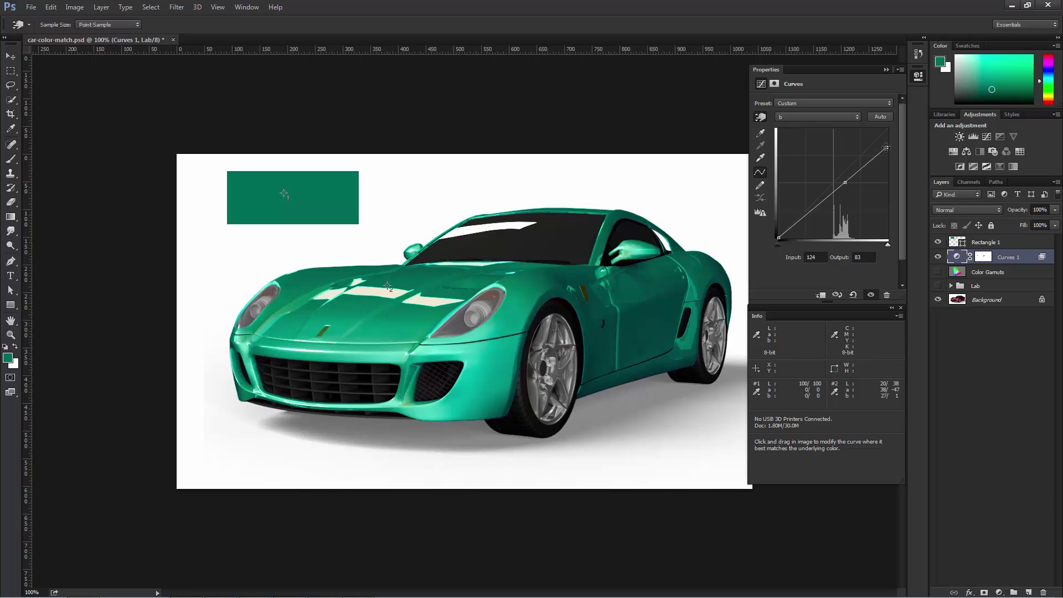
# Bend the b curve and restore its endpoint, then steepen the Lightness curve to brighten the car.
pyautogui.moveTo(886, 147); pyautogui.dragTo(886, 196)
pyautogui.moveTo(889, 196); pyautogui.dragTo(910, 189)
pyautogui.click(806, 116)
pyautogui.click(796, 132)
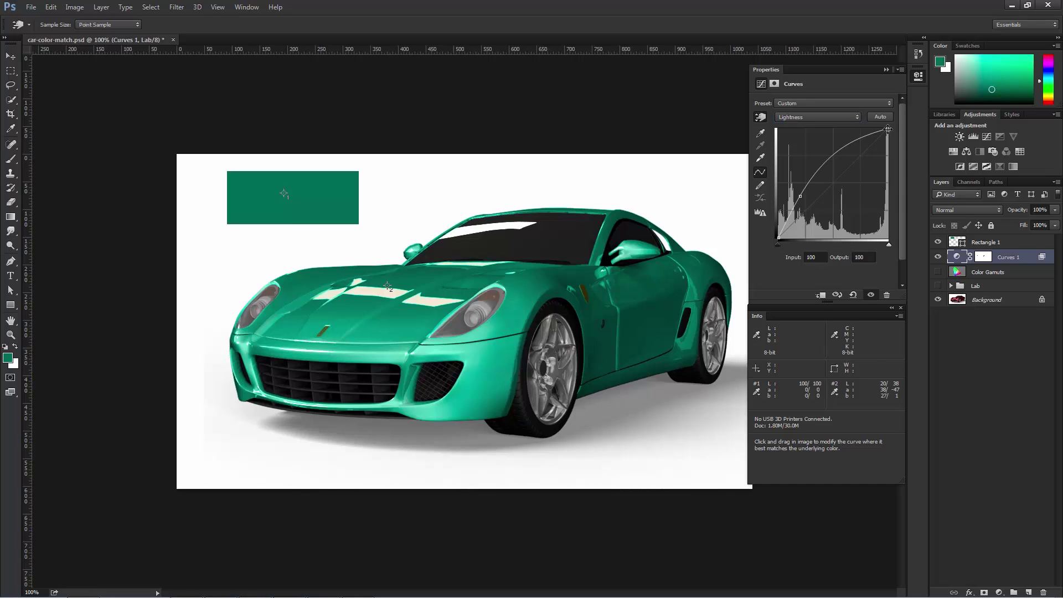
pyautogui.moveTo(889, 129)
pyautogui.mouseDown()
pyautogui.moveTo(867, 129)
pyautogui.moveTo(859, 250)
pyautogui.moveTo(889, 129)
pyautogui.mouseUp()
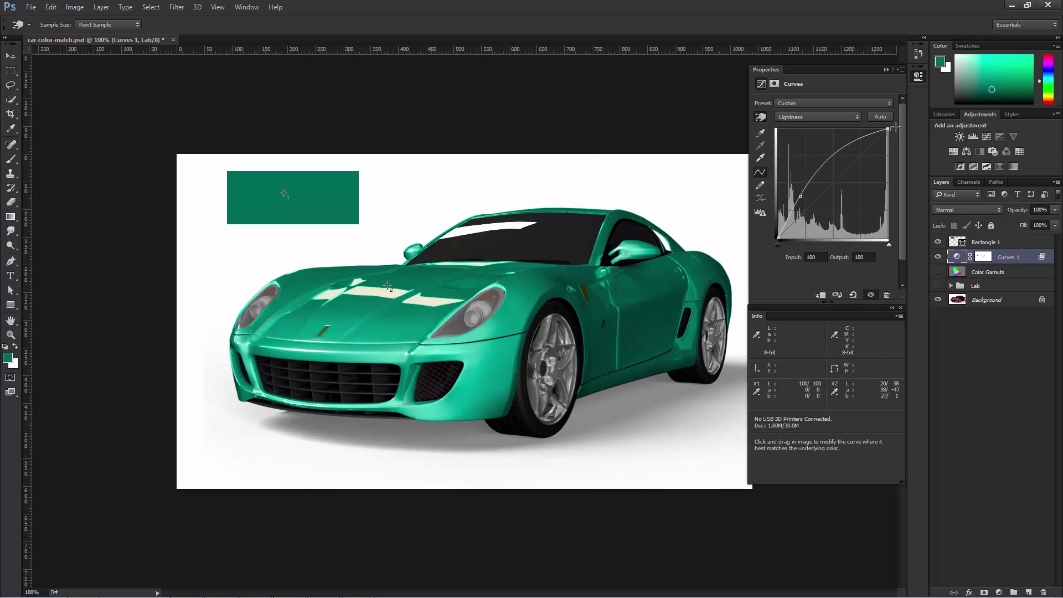
# Try a stronger a channel curve shift on the car and undo it.
pyautogui.click(799, 118)
pyautogui.click(796, 134)
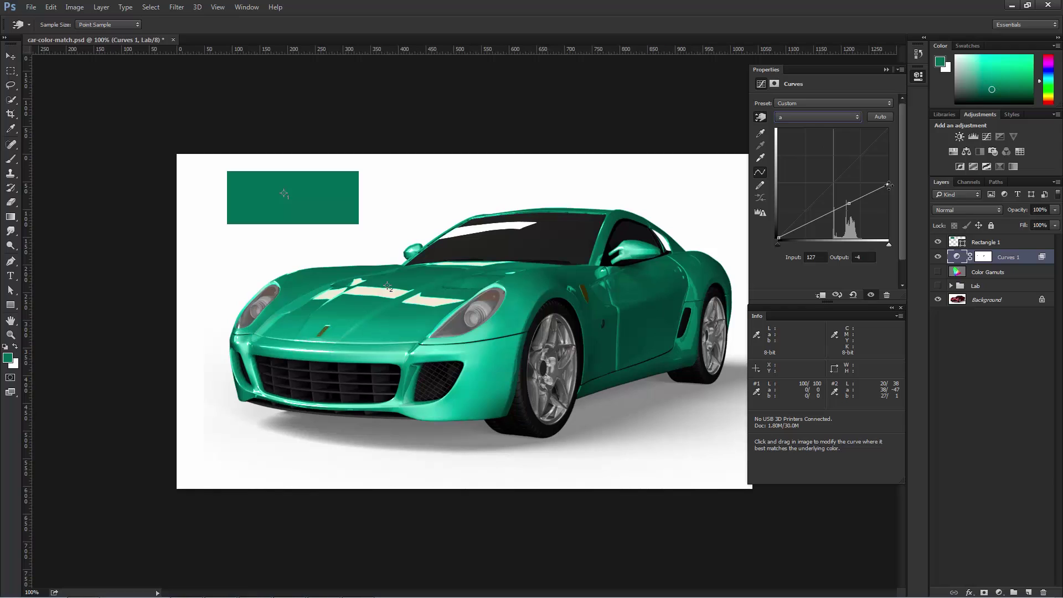
pyautogui.moveTo(888, 186); pyautogui.dragTo(859, 128)
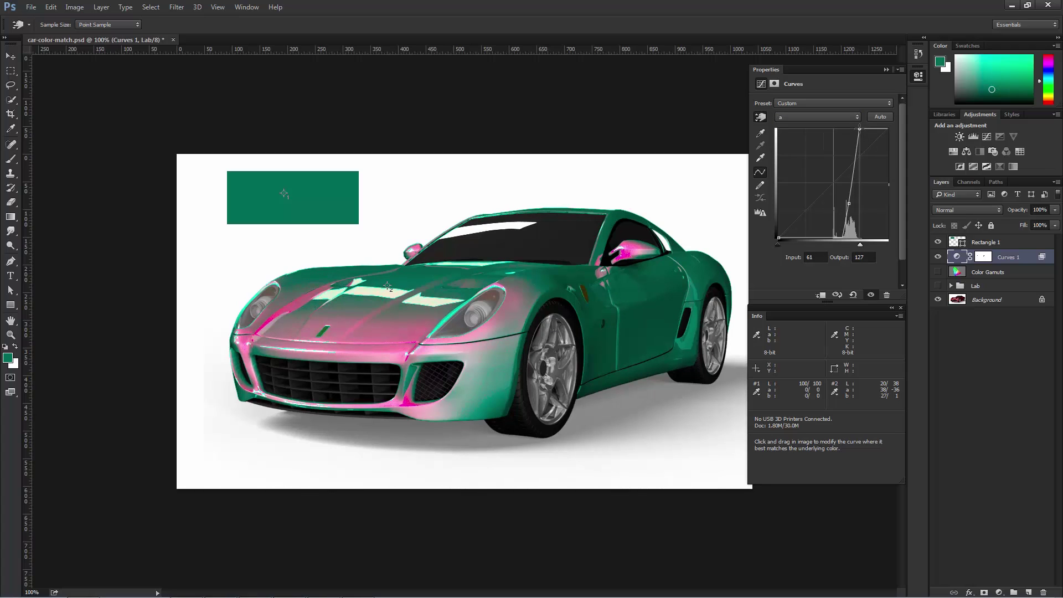
pyautogui.click(51, 8)
pyautogui.click(60, 20)
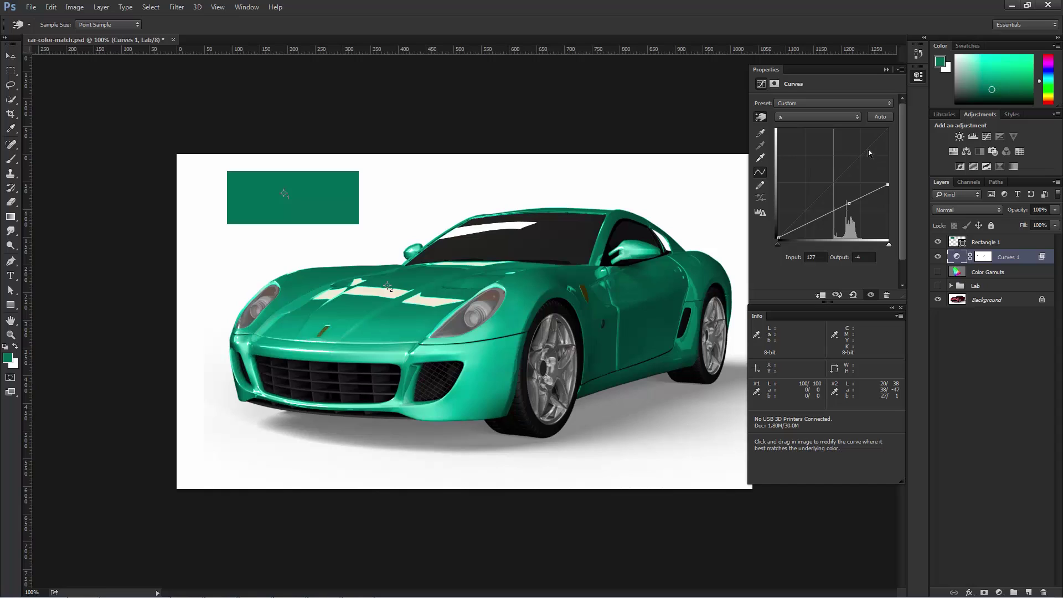
# Reshape the b channel curve, adding a point at input 0, output −9.
pyautogui.click(792, 117)
pyautogui.click(787, 139)
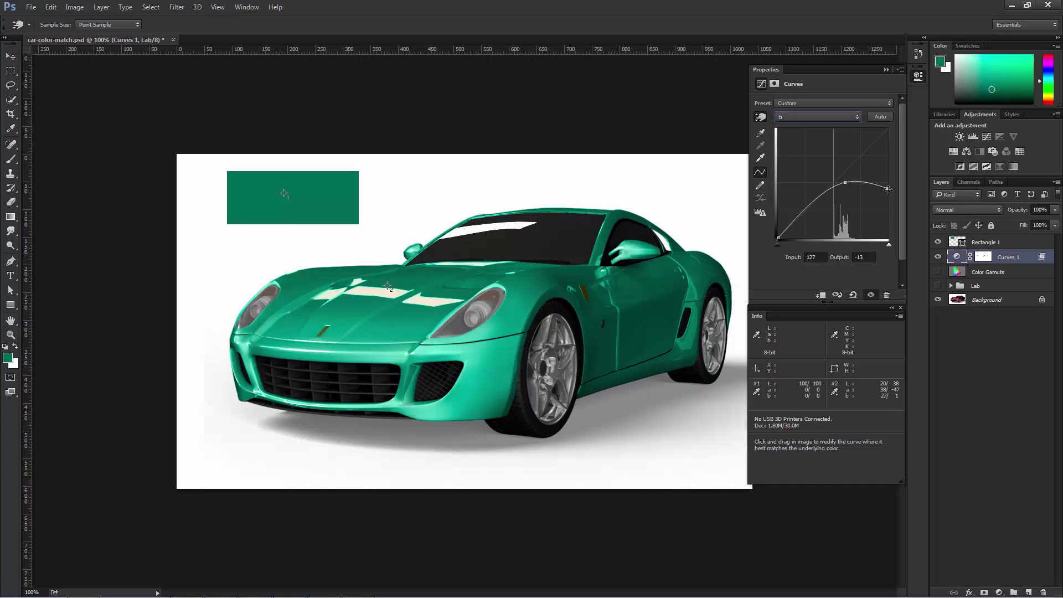
pyautogui.moveTo(888, 189)
pyautogui.mouseDown()
pyautogui.moveTo(886, 136)
pyautogui.moveTo(816, 133)
pyautogui.moveTo(880, 143)
pyautogui.moveTo(892, 188)
pyautogui.mouseUp()
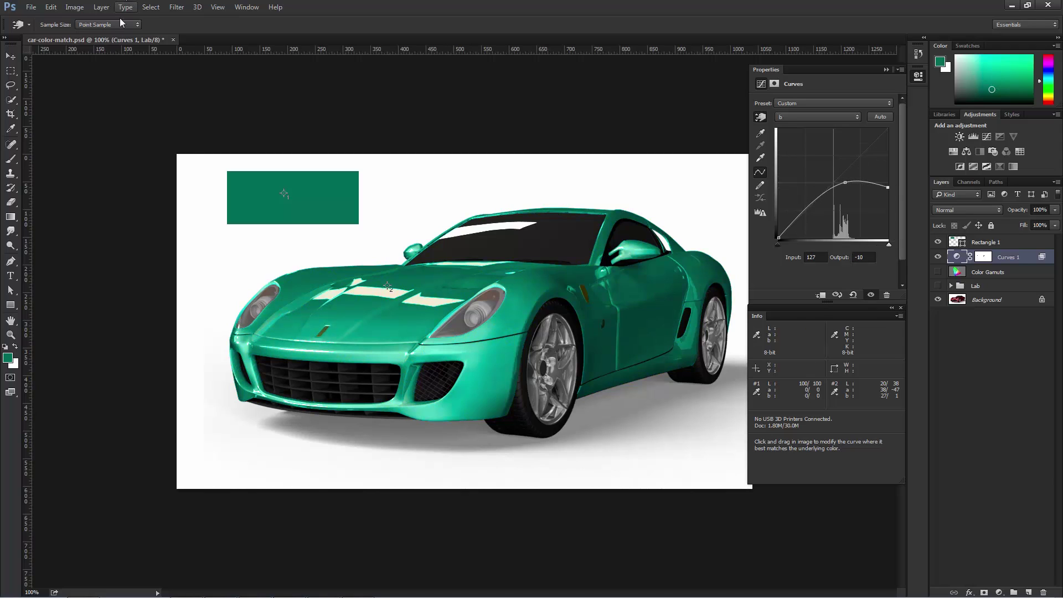
pyautogui.click(50, 7)
pyautogui.click(869, 199)
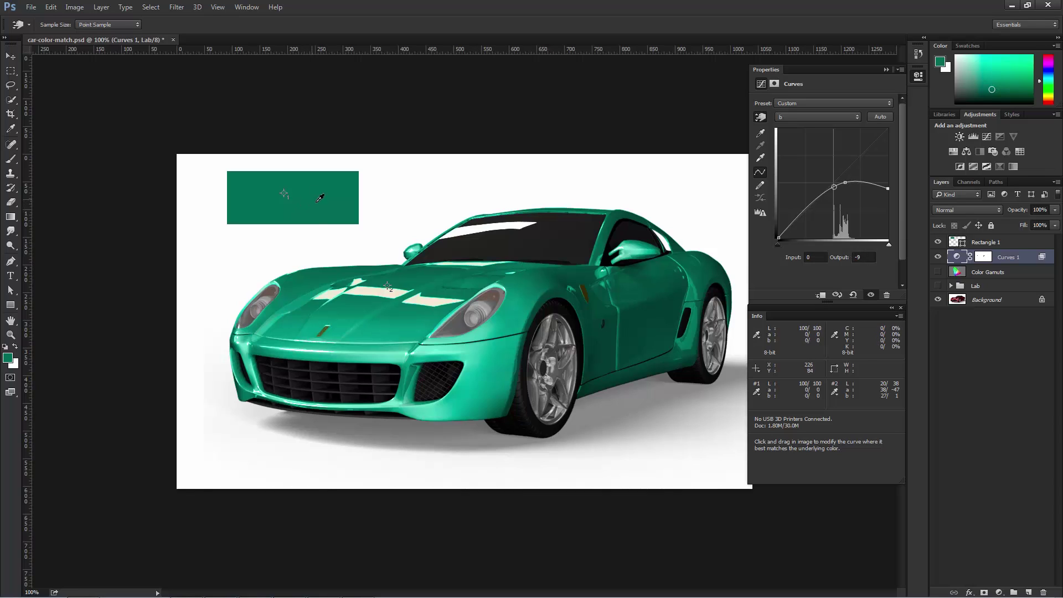
# Move the green swatch rectangle onto the car's hood to compare colours.
pyautogui.click(994, 246)
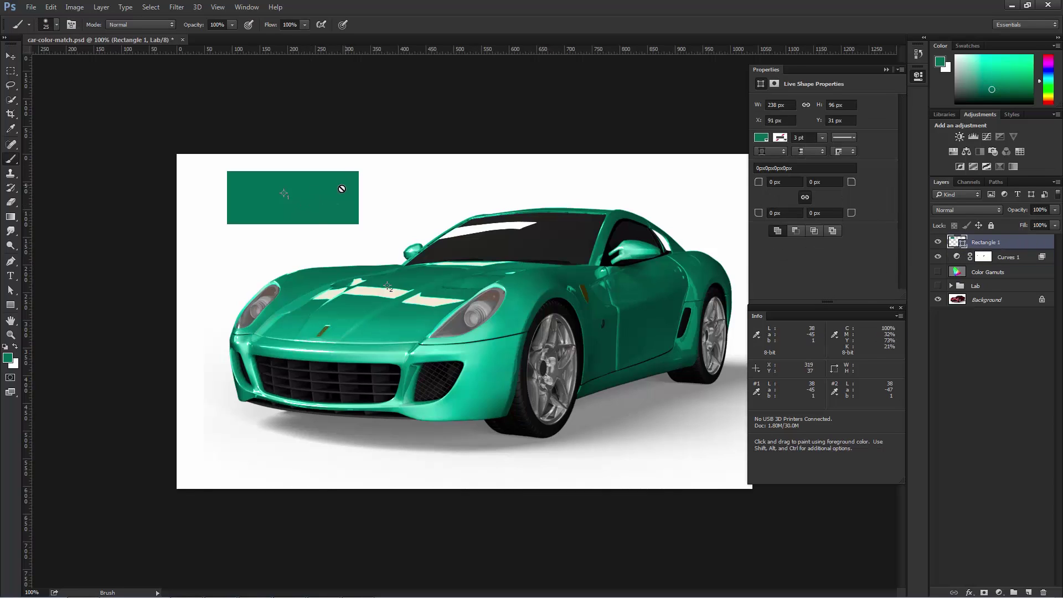
pyautogui.click(11, 56)
pyautogui.moveTo(351, 203); pyautogui.dragTo(561, 224)
pyautogui.hotkey('ctrl', 'z')
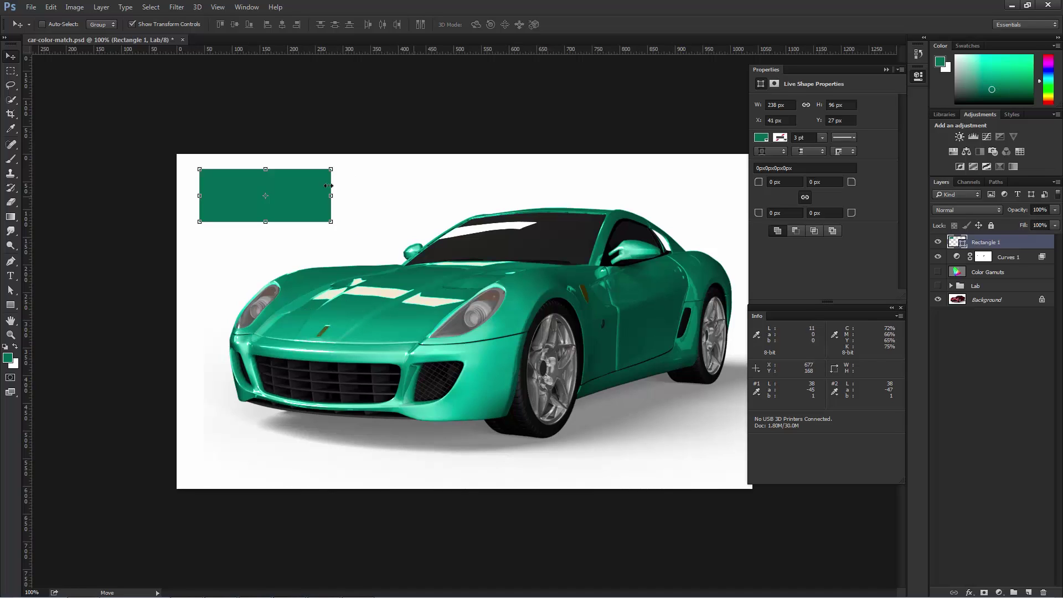
pyautogui.moveTo(306, 194); pyautogui.dragTo(372, 256)
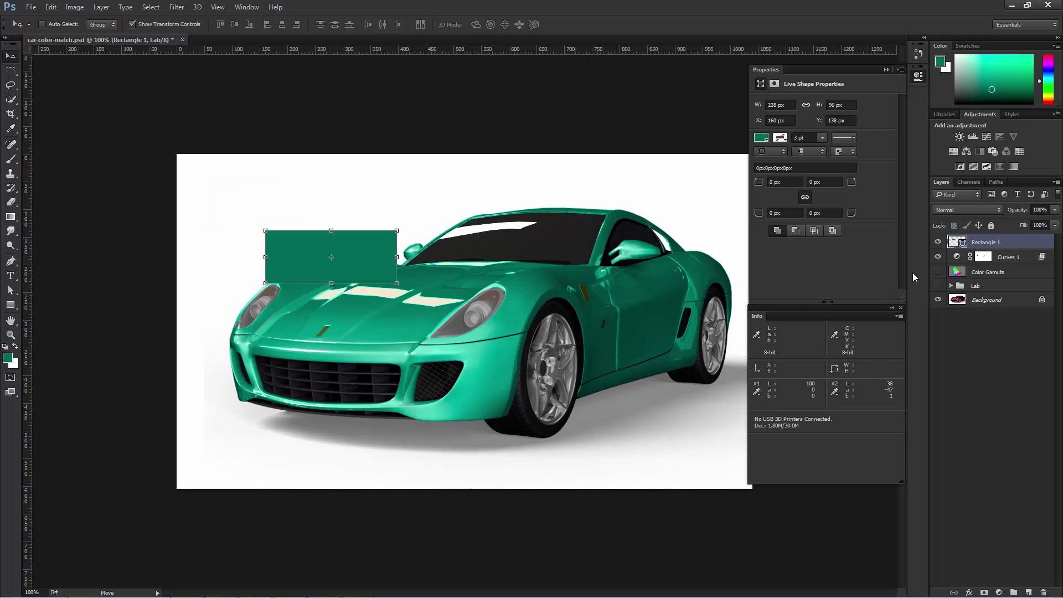
# Return the swatch to the top-left and hide Curves 1 so the car shows red.
pyautogui.click(986, 300)
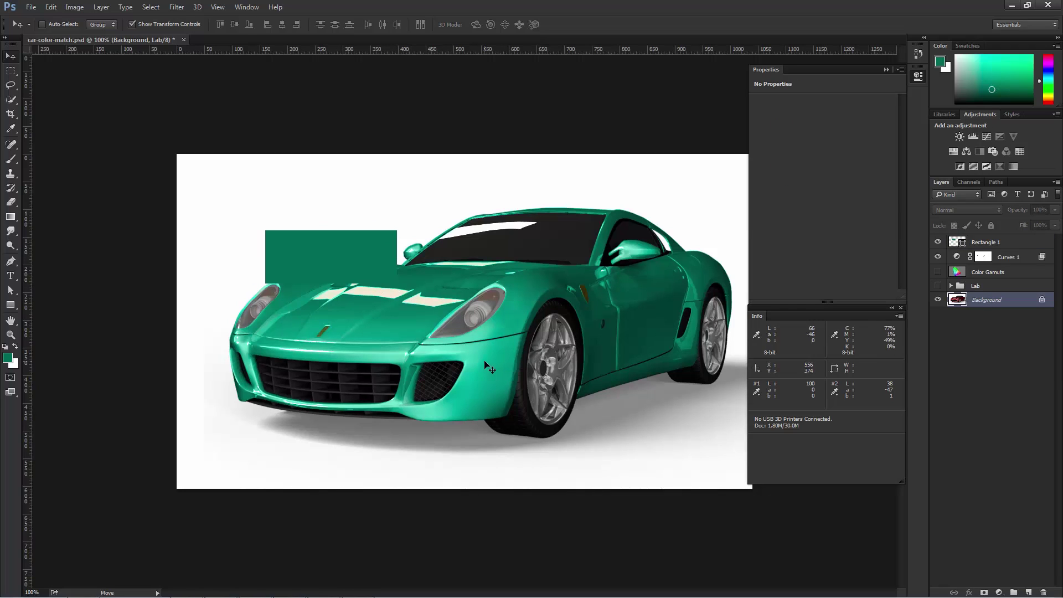
pyautogui.keyDown('ctrl'); pyautogui.click(381, 257); pyautogui.keyUp('ctrl')
pyautogui.moveTo(381, 256); pyautogui.dragTo(325, 197)
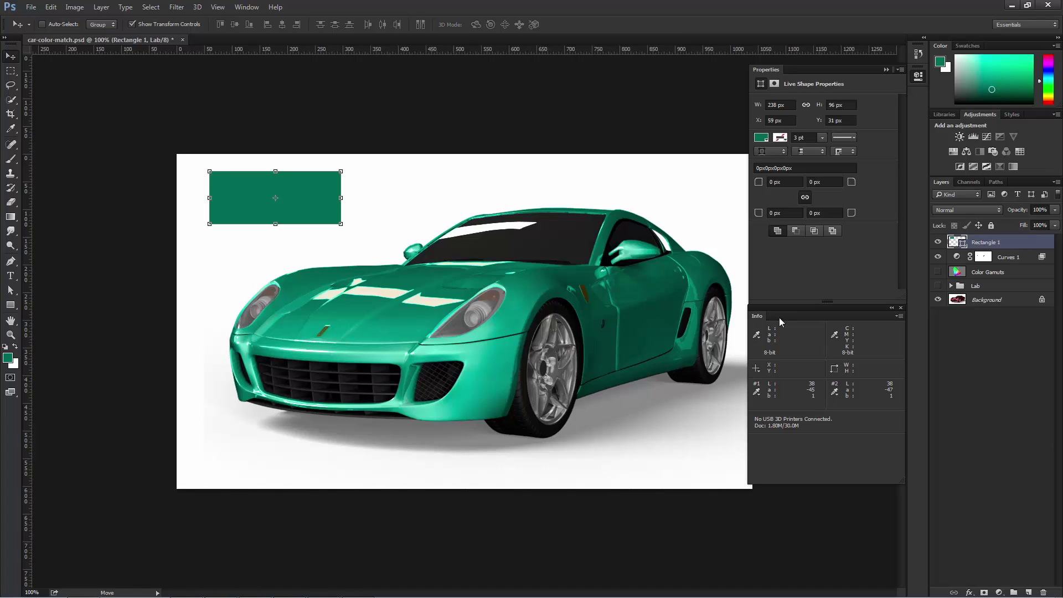
pyautogui.click(938, 257)
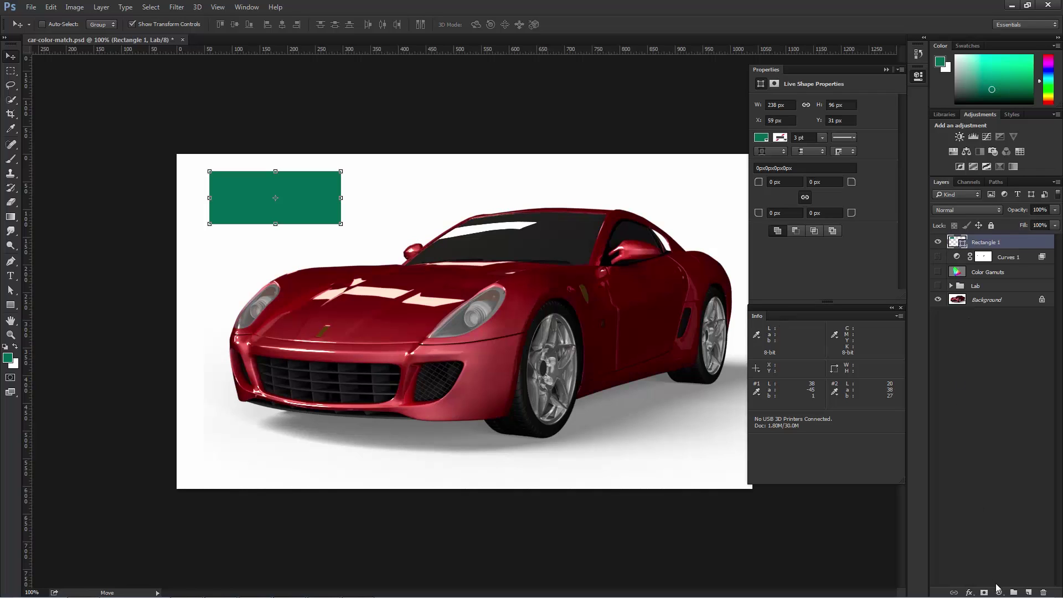
# Add a Hue/Saturation adjustment layer with Colorize on, giving a teal tint (Hue 162, Saturation 25).
pyautogui.click(999, 592)
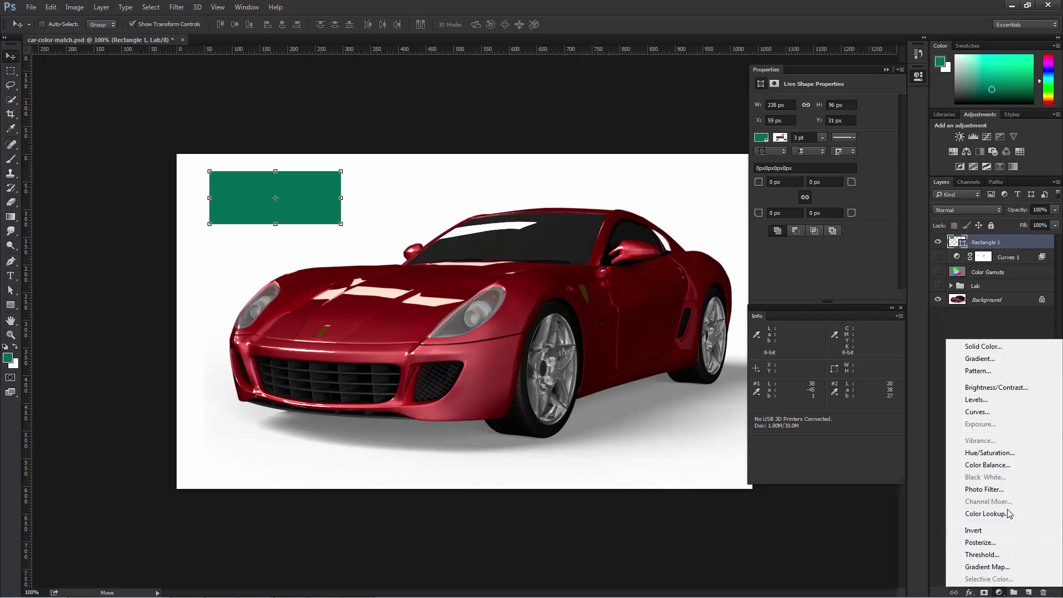
pyautogui.click(989, 453)
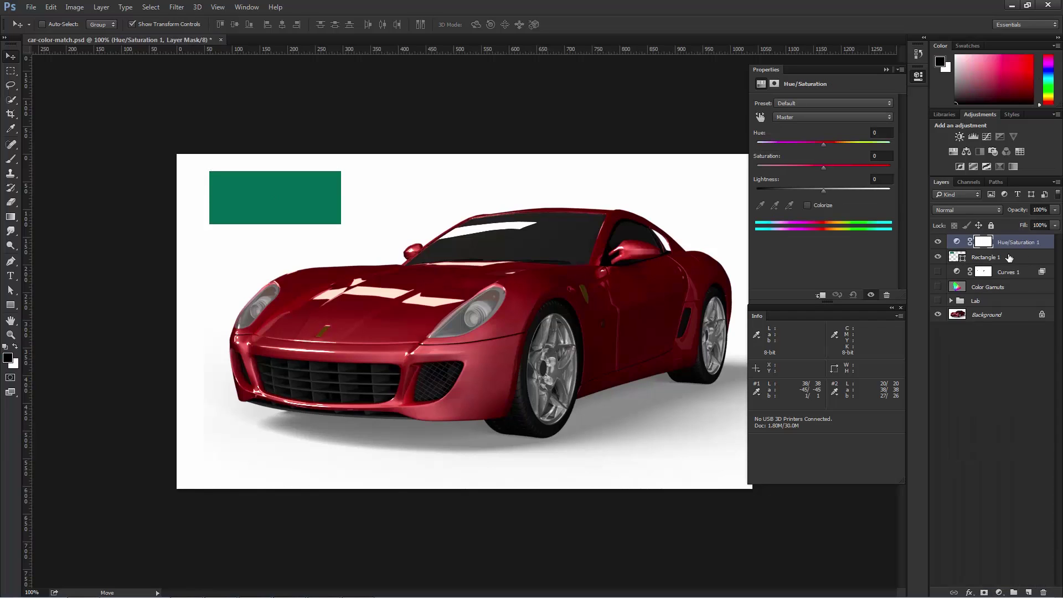
pyautogui.click(955, 243)
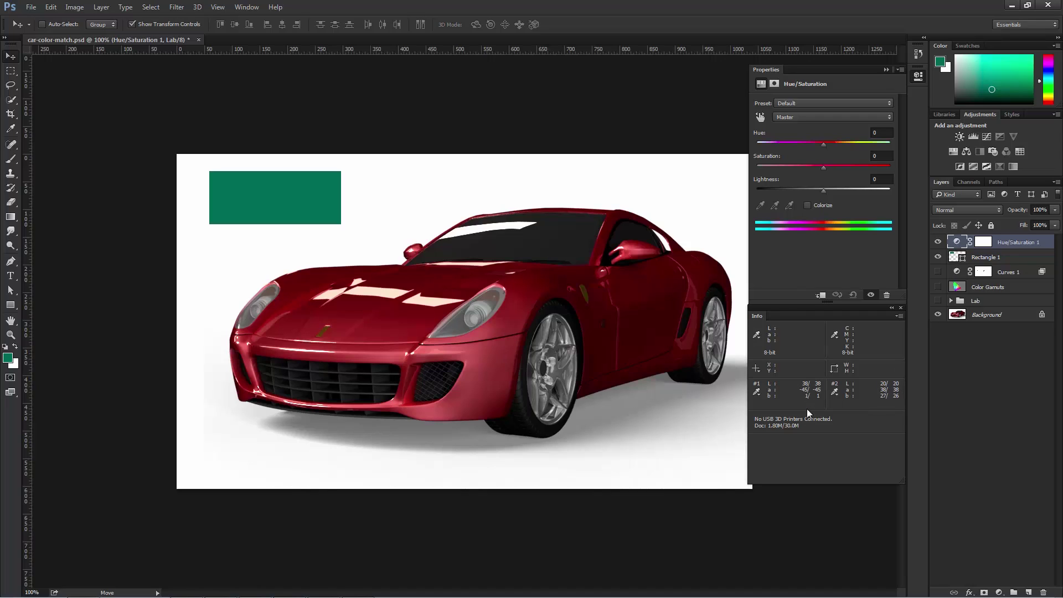
pyautogui.click(821, 205)
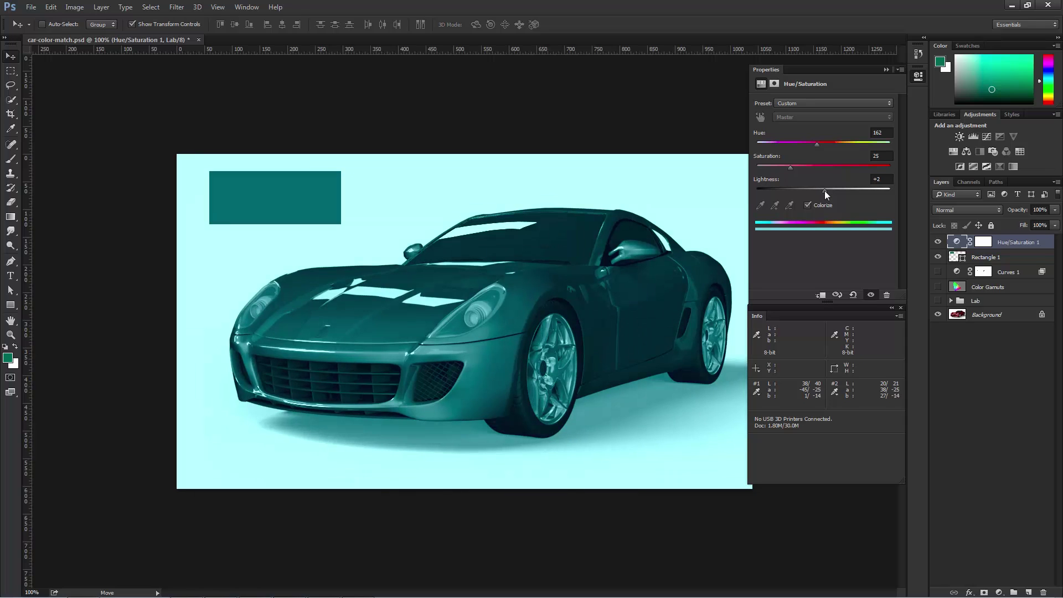
# Set the colorize tint to Lightness +23, Saturation 45 and Hue 134.
pyautogui.moveTo(825, 190)
pyautogui.mouseDown()
pyautogui.moveTo(808, 191)
pyautogui.moveTo(839, 190)
pyautogui.mouseUp()
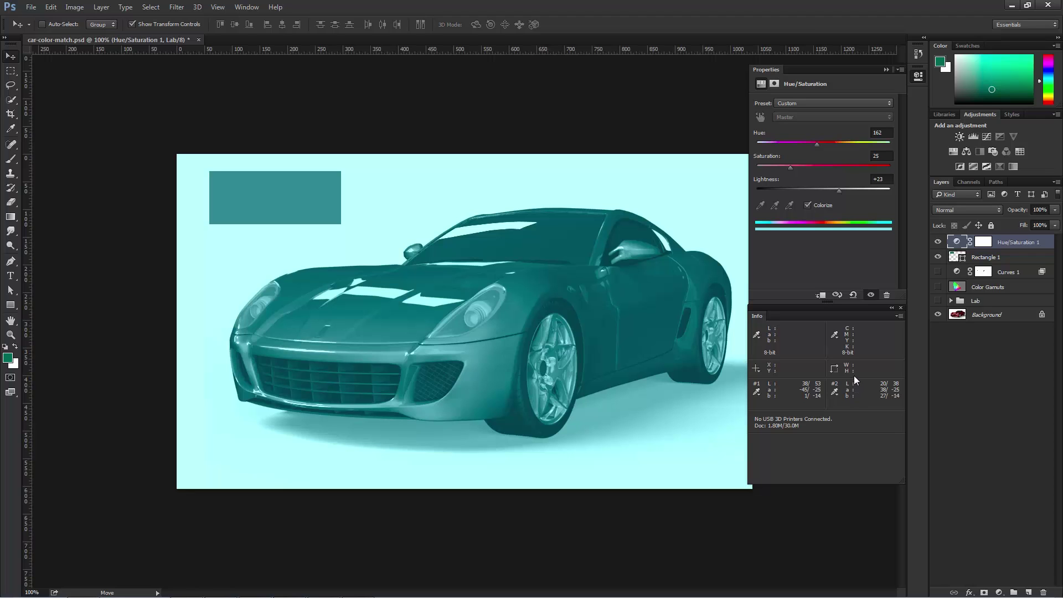
pyautogui.moveTo(789, 167); pyautogui.dragTo(802, 168)
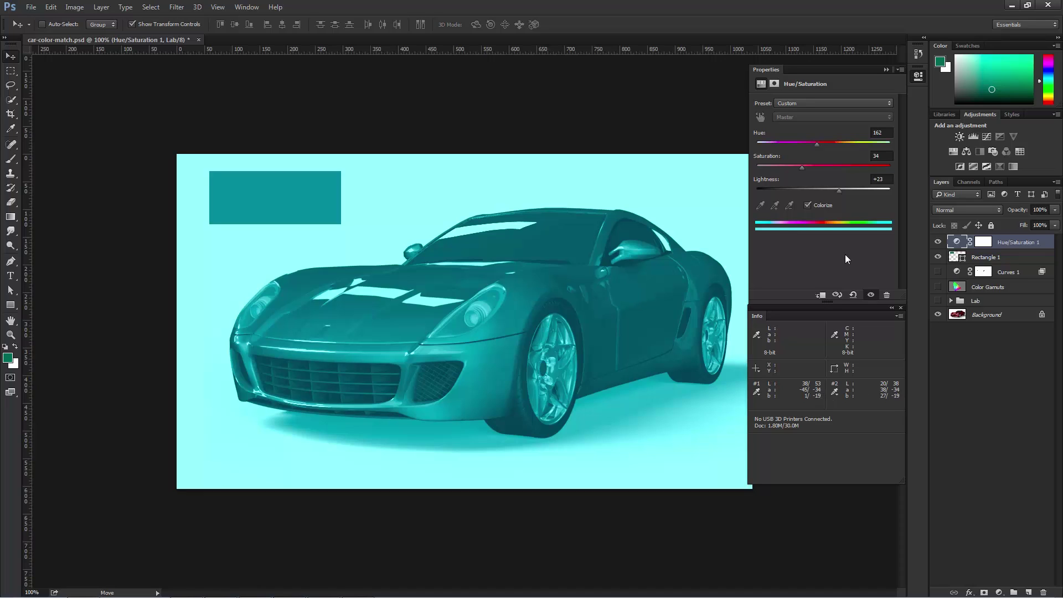
pyautogui.moveTo(804, 167)
pyautogui.mouseDown()
pyautogui.moveTo(783, 169)
pyautogui.moveTo(817, 173)
pyautogui.mouseUp()
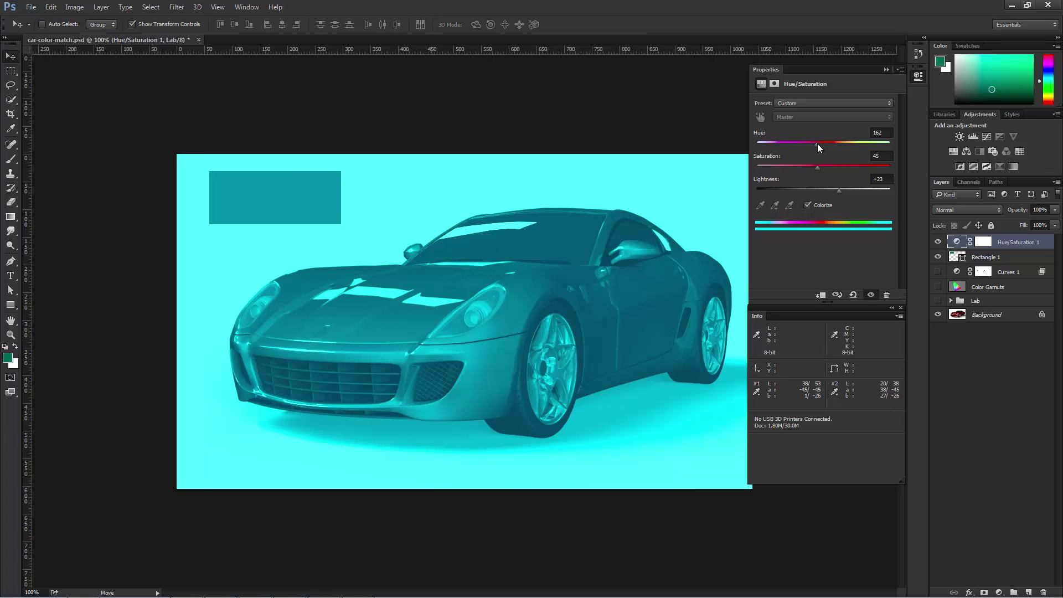
pyautogui.moveTo(817, 144); pyautogui.dragTo(806, 144)
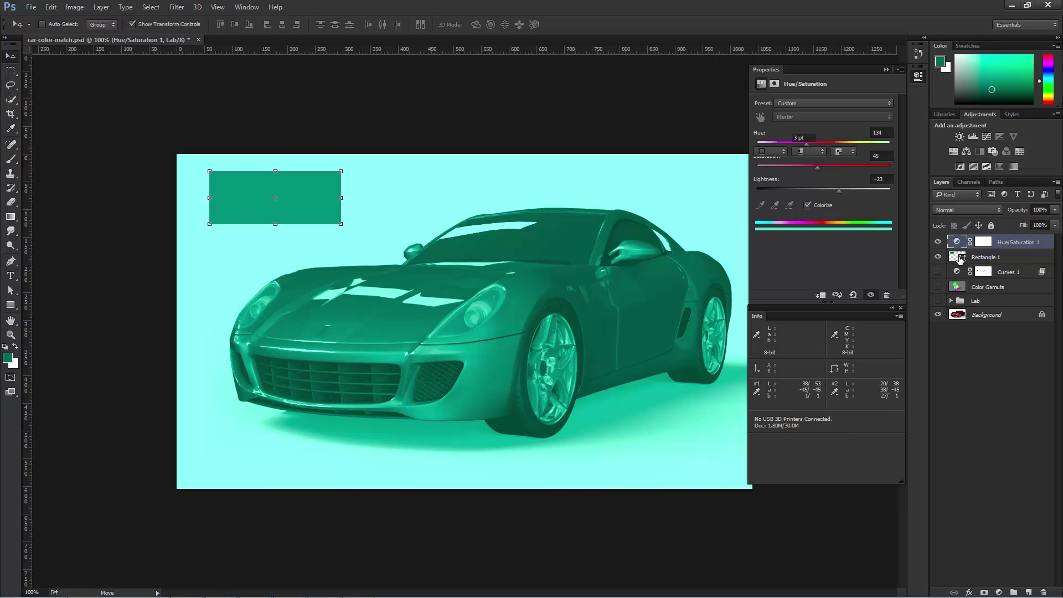
# Move Rectangle 1 above Hue/Saturation 1, then drag the swatch onto the hood and back.
pyautogui.click(955, 257)
pyautogui.moveTo(955, 257); pyautogui.dragTo(956, 237)
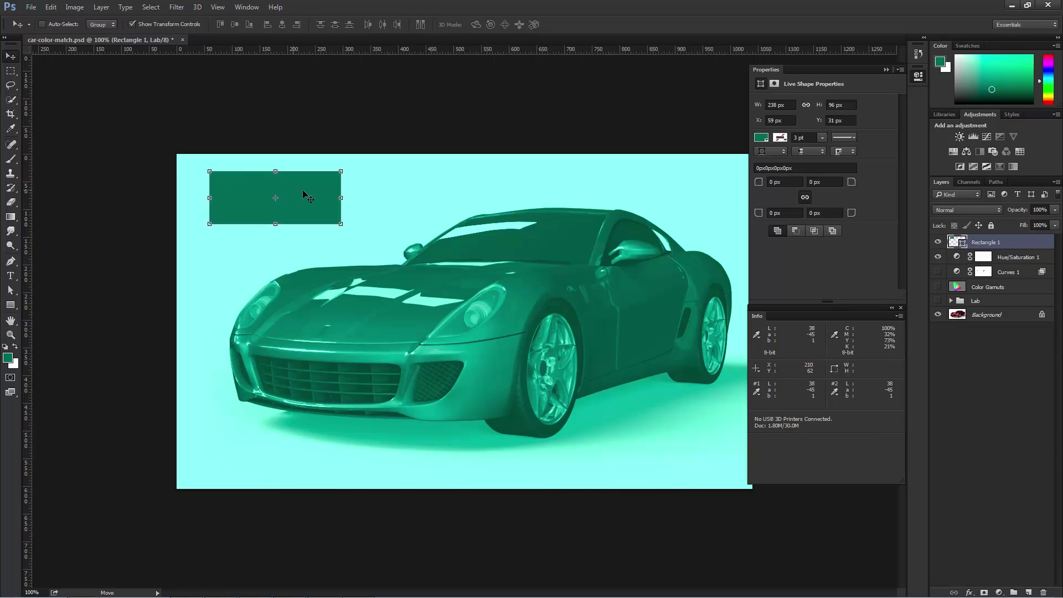
pyautogui.moveTo(308, 190); pyautogui.dragTo(364, 277)
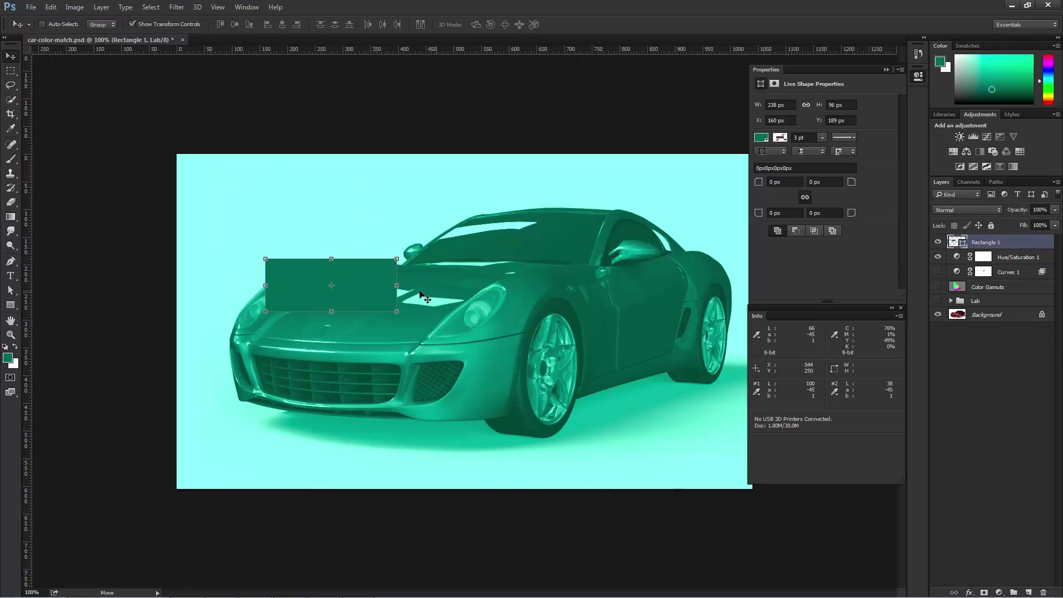
pyautogui.moveTo(366, 285); pyautogui.dragTo(316, 191)
# Set Hue/Saturation 1's Blend If to channel a, splitting the Underlying Layer black slider at 134/143.
pyautogui.doubleClick(1047, 259)
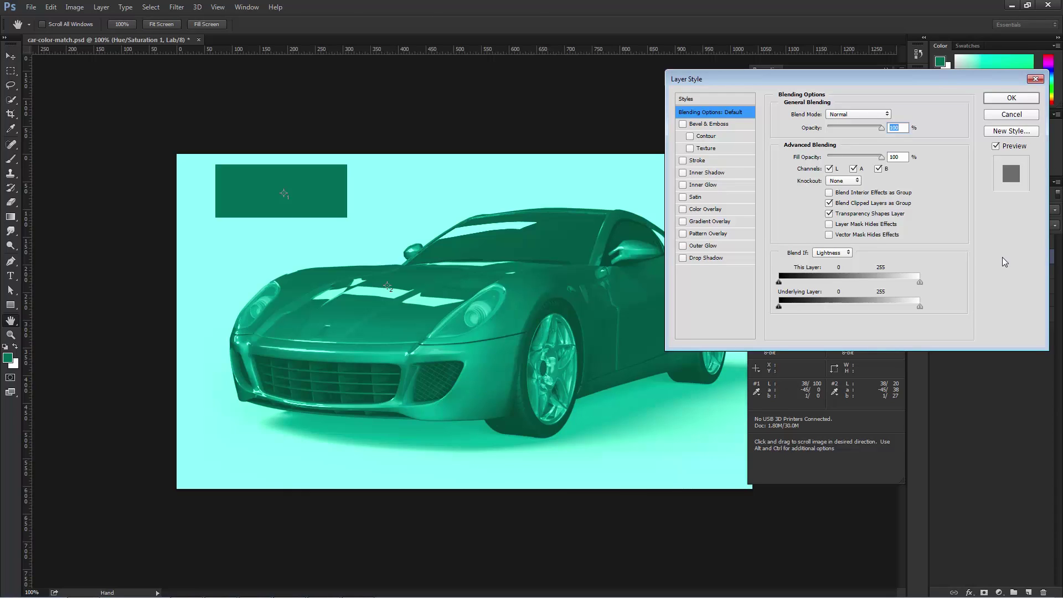
pyautogui.click(843, 253)
pyautogui.click(837, 269)
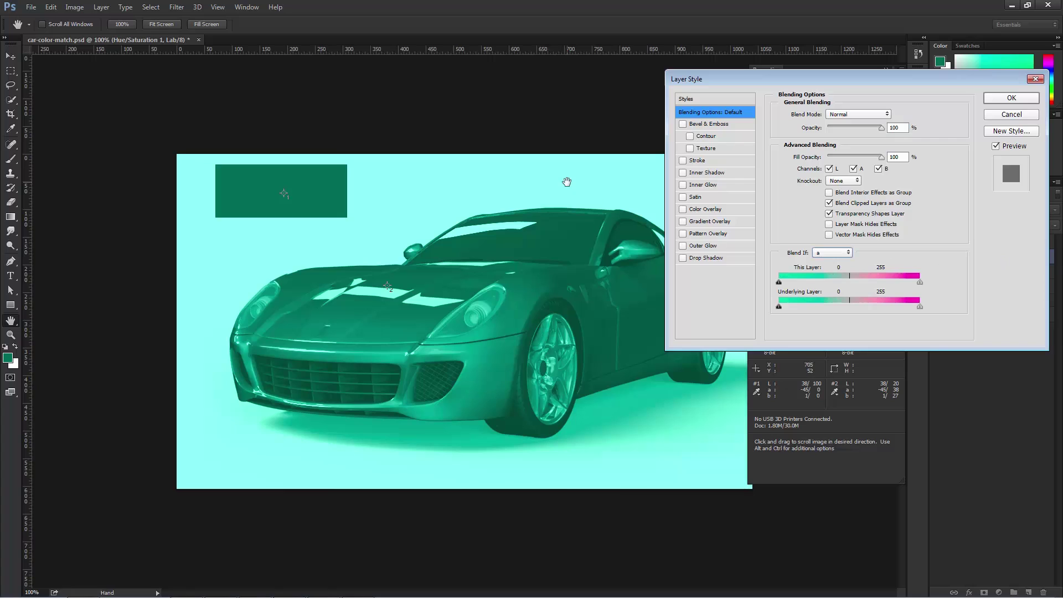
pyautogui.moveTo(779, 306); pyautogui.dragTo(854, 308)
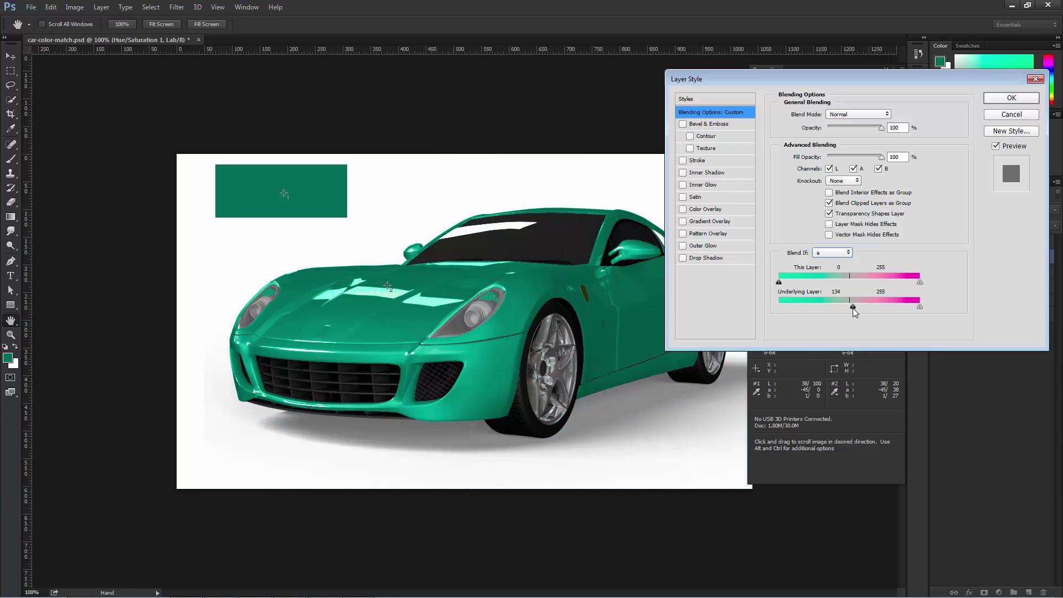
pyautogui.press('alt')
pyautogui.moveTo(855, 307); pyautogui.dragTo(856, 306)
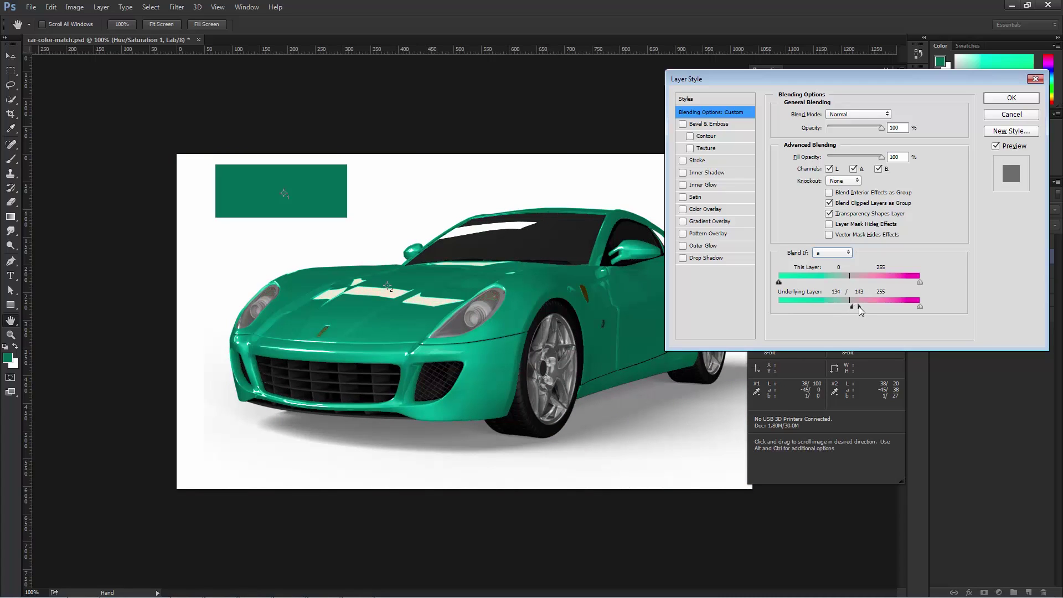
pyautogui.click(1007, 99)
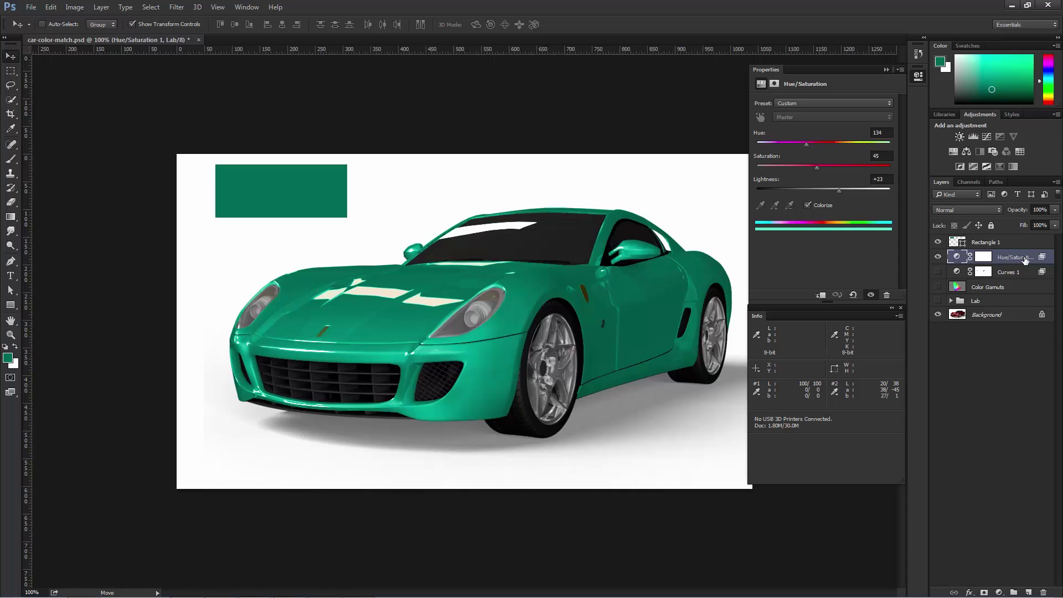
pyautogui.click(937, 257)
pyautogui.click(938, 257)
pyautogui.click(938, 257)
pyautogui.click(938, 257)
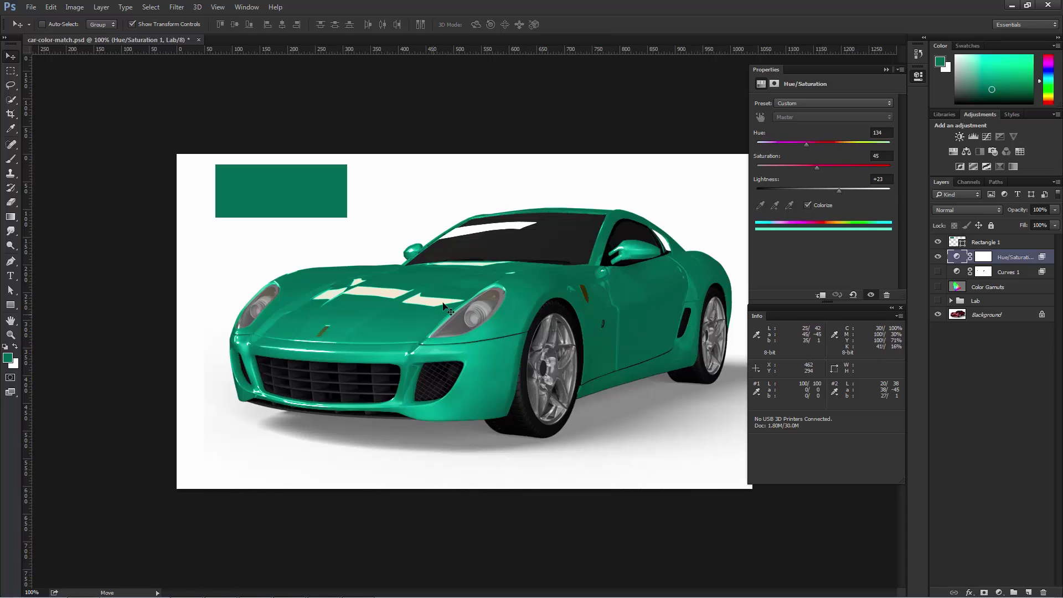
pyautogui.click(938, 257)
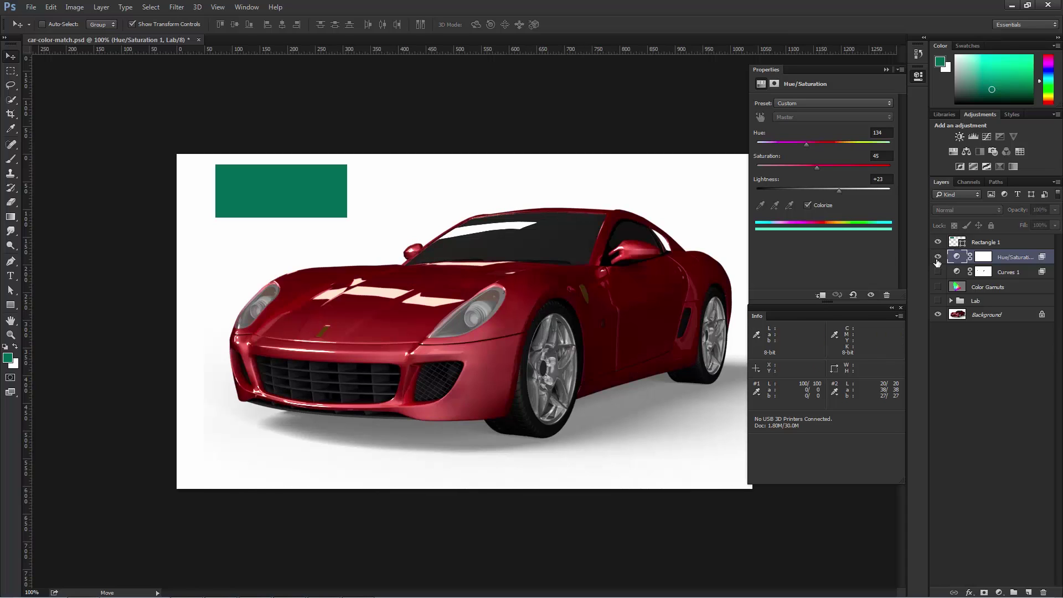
pyautogui.click(938, 258)
pyautogui.click(937, 257)
pyautogui.click(937, 257)
pyautogui.click(937, 257)
pyautogui.click(937, 258)
pyautogui.click(938, 272)
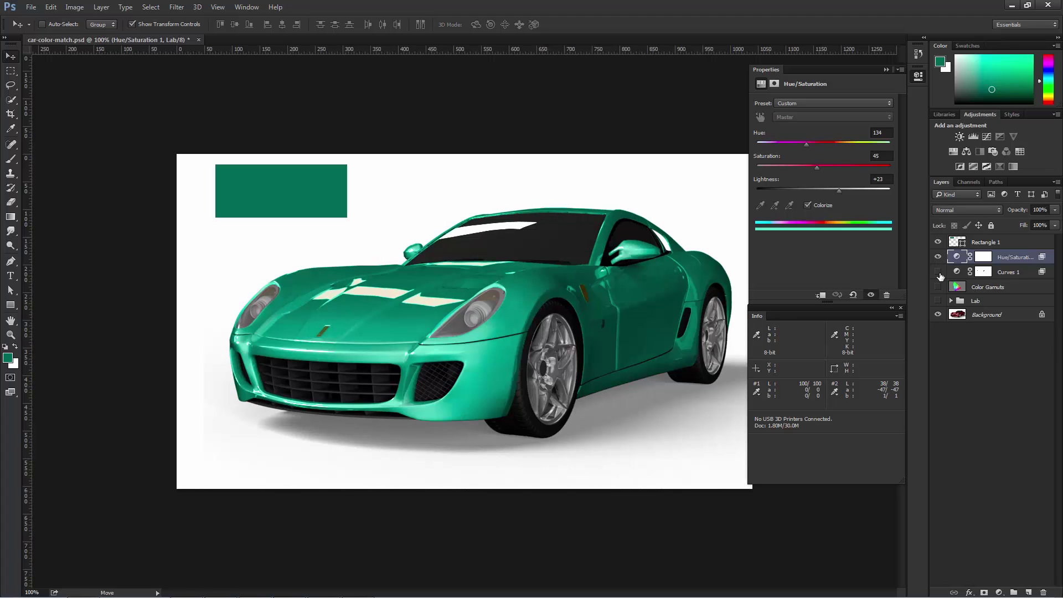
pyautogui.click(940, 274)
pyautogui.click(940, 274)
pyautogui.click(939, 274)
pyautogui.click(937, 258)
pyautogui.click(938, 273)
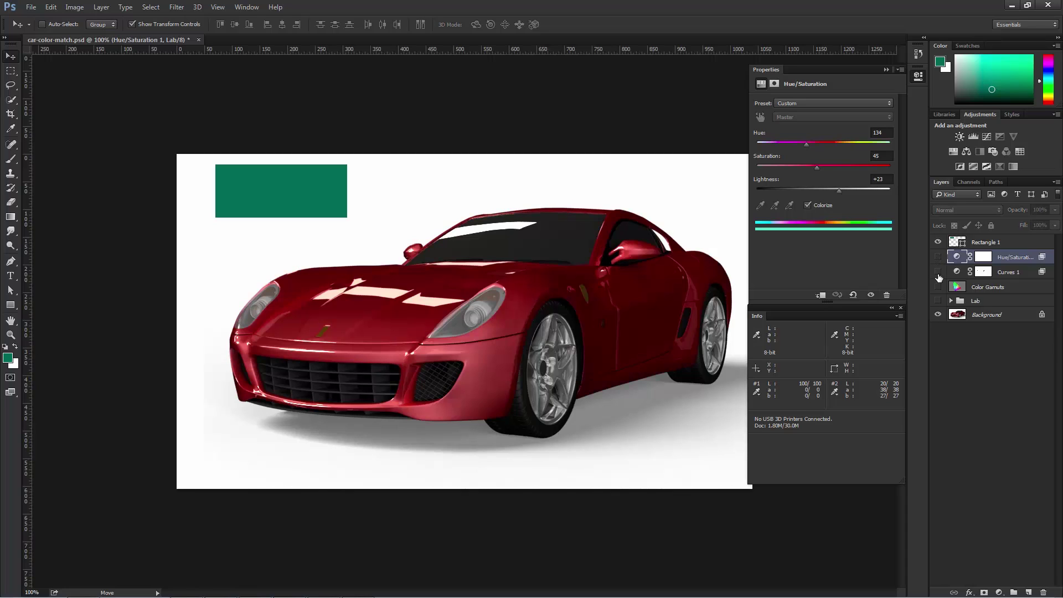
pyautogui.click(938, 272)
pyautogui.click(938, 272)
pyautogui.click(938, 273)
pyautogui.click(1008, 275)
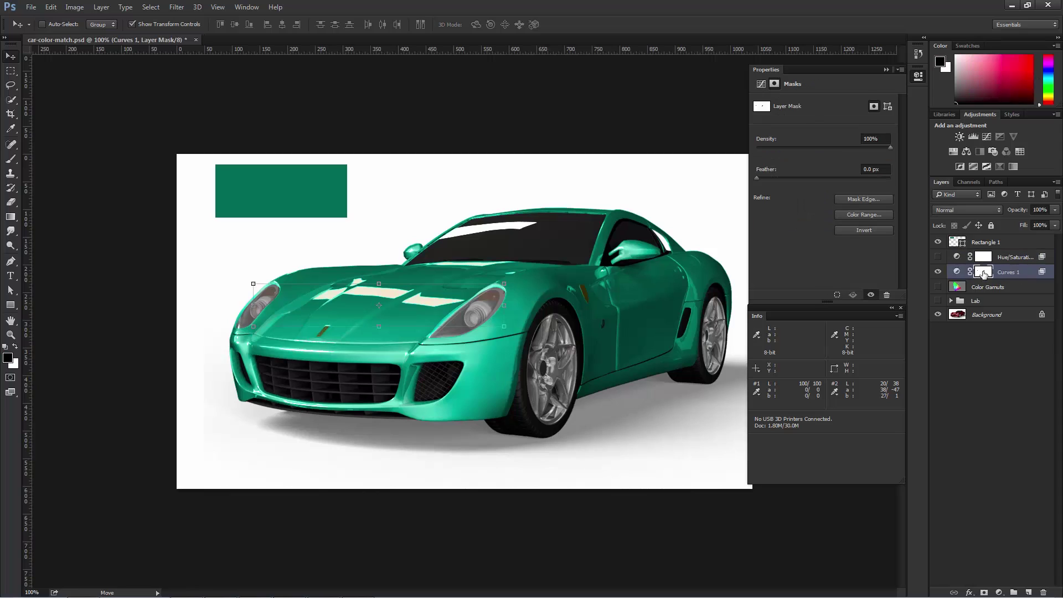
pyautogui.click(938, 271)
pyautogui.click(938, 256)
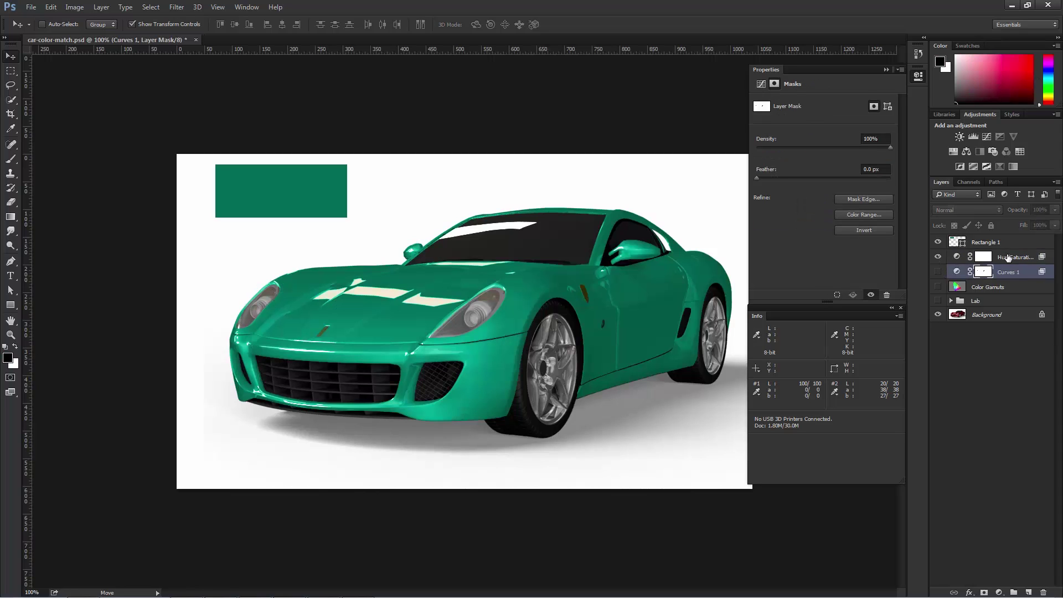
pyautogui.click(1010, 258)
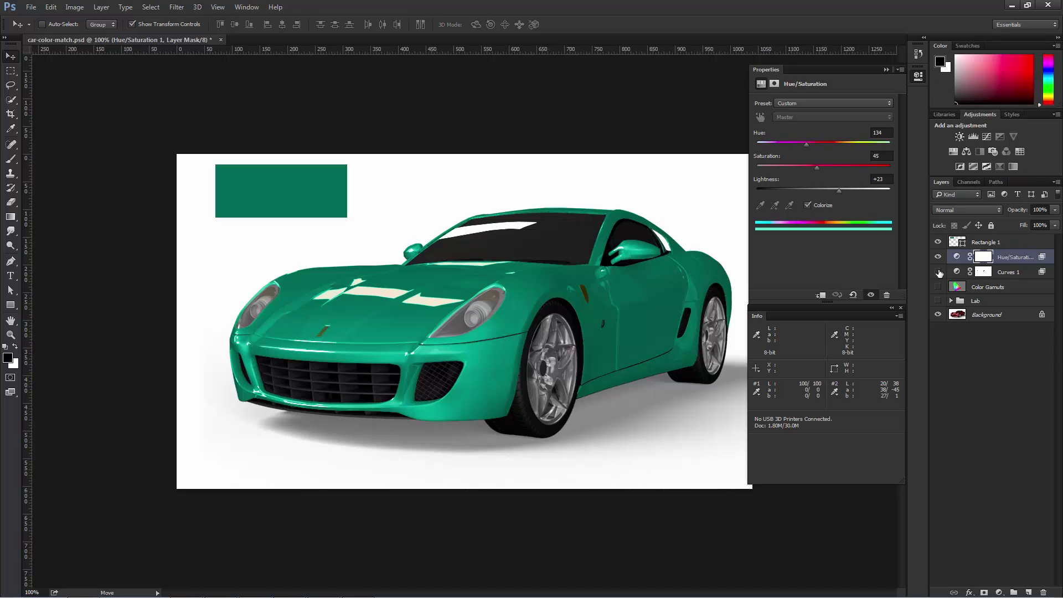
# Select the Background layer and switch the Color panel to Lab Sliders.
pyautogui.click(984, 314)
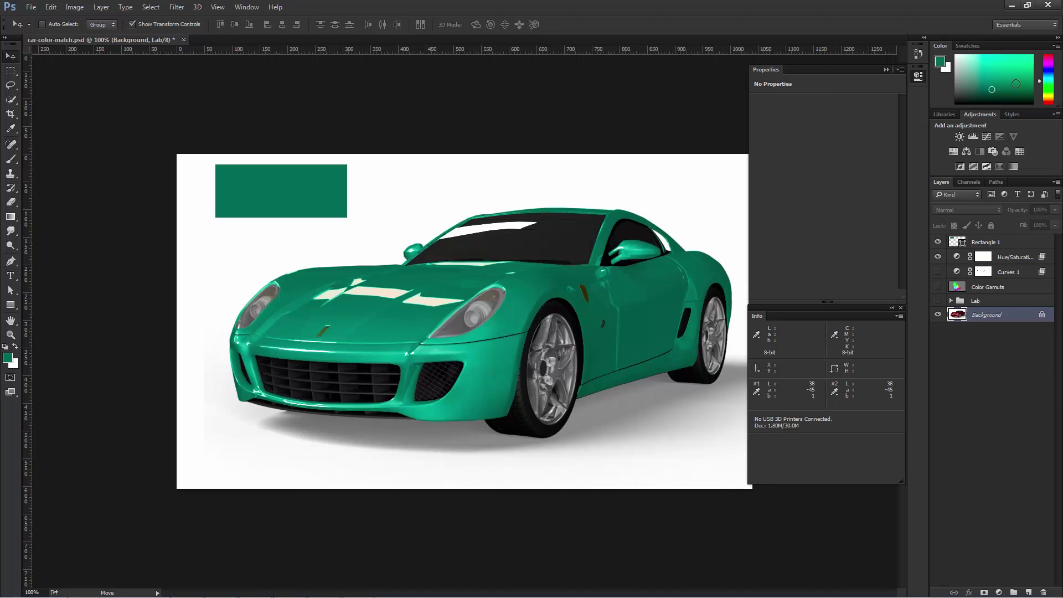
pyautogui.click(247, 7)
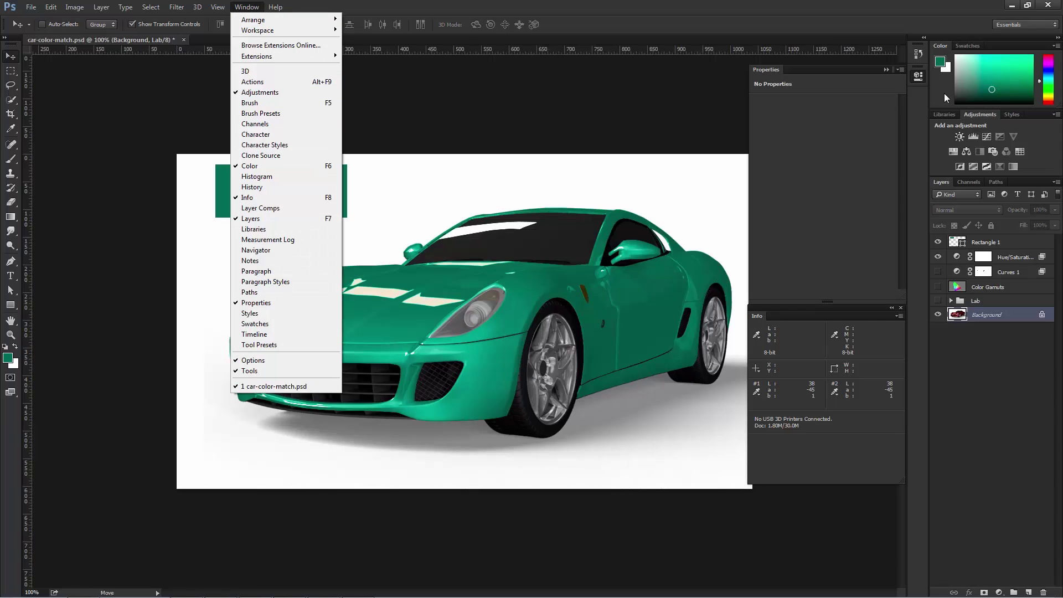
pyautogui.click(1031, 56)
pyautogui.click(1056, 46)
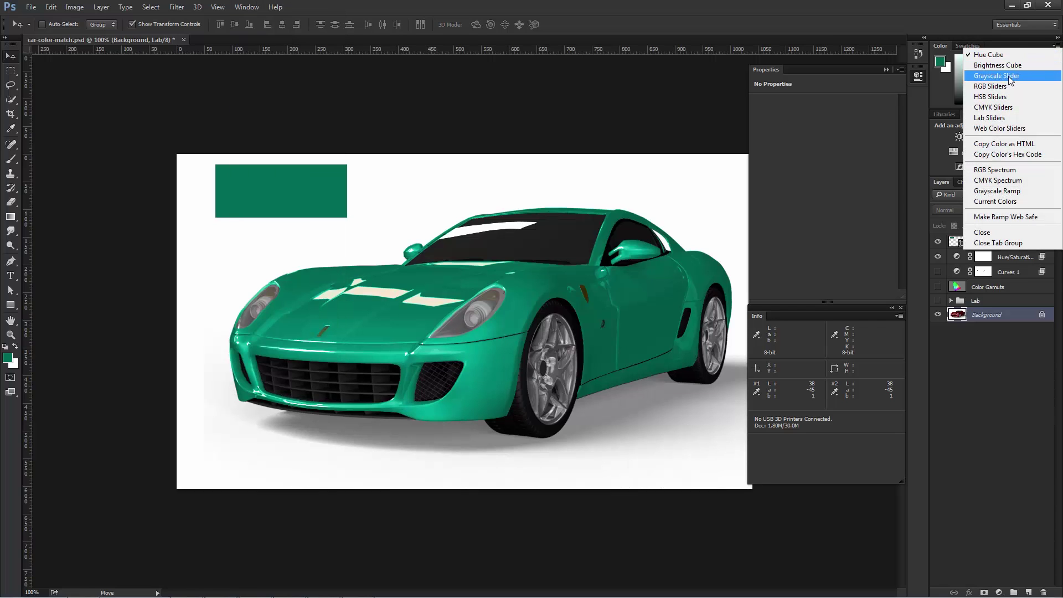
pyautogui.click(990, 117)
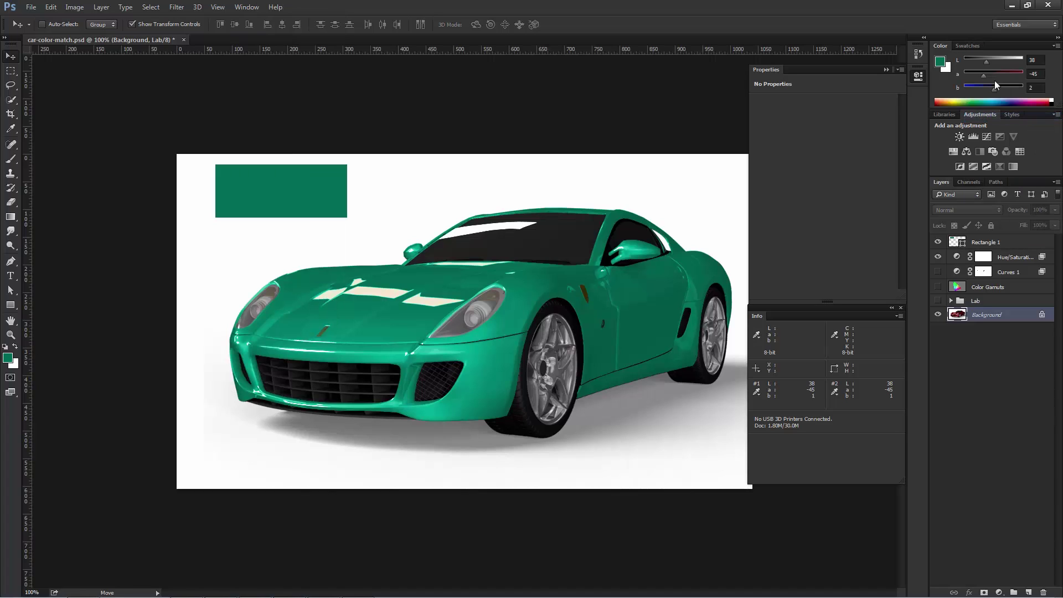
# Experiment with foreground Lab values: L 61, b 0, then a −75 and b 76.
pyautogui.moveTo(986, 61)
pyautogui.mouseDown()
pyautogui.moveTo(972, 61)
pyautogui.moveTo(1002, 63)
pyautogui.moveTo(964, 58)
pyautogui.moveTo(1026, 61)
pyautogui.moveTo(994, 64)
pyautogui.mouseUp()
pyautogui.moveTo(984, 75); pyautogui.dragTo(992, 78)
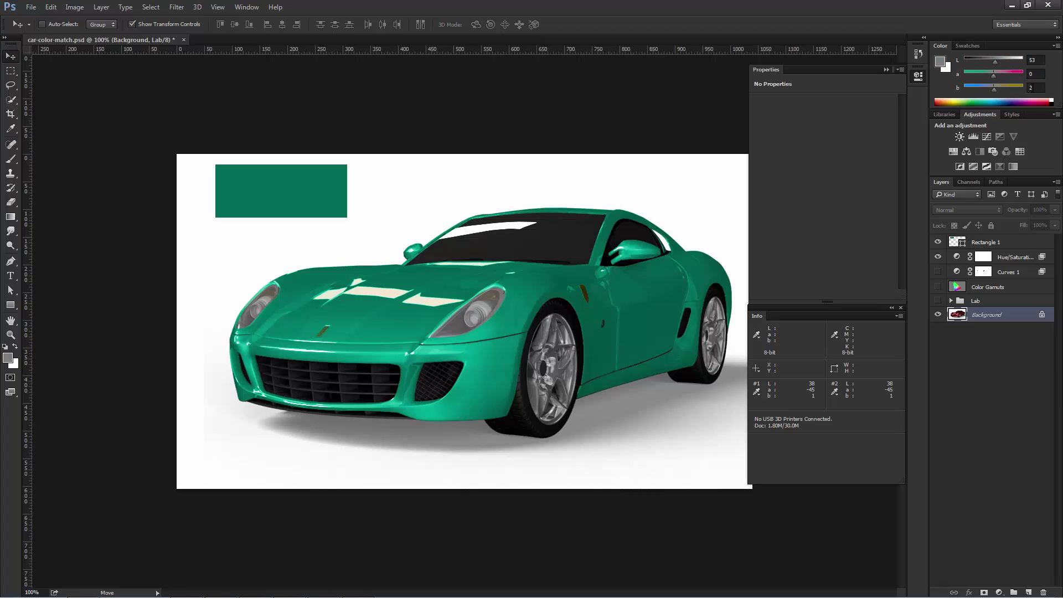
pyautogui.click(1033, 88)
pyautogui.write('0')
pyautogui.hotkey('shift', 'Tab')
pyautogui.moveTo(998, 77)
pyautogui.mouseDown()
pyautogui.moveTo(982, 74)
pyautogui.moveTo(1011, 89)
pyautogui.moveTo(986, 60)
pyautogui.moveTo(1011, 62)
pyautogui.moveTo(985, 86)
pyautogui.mouseUp()
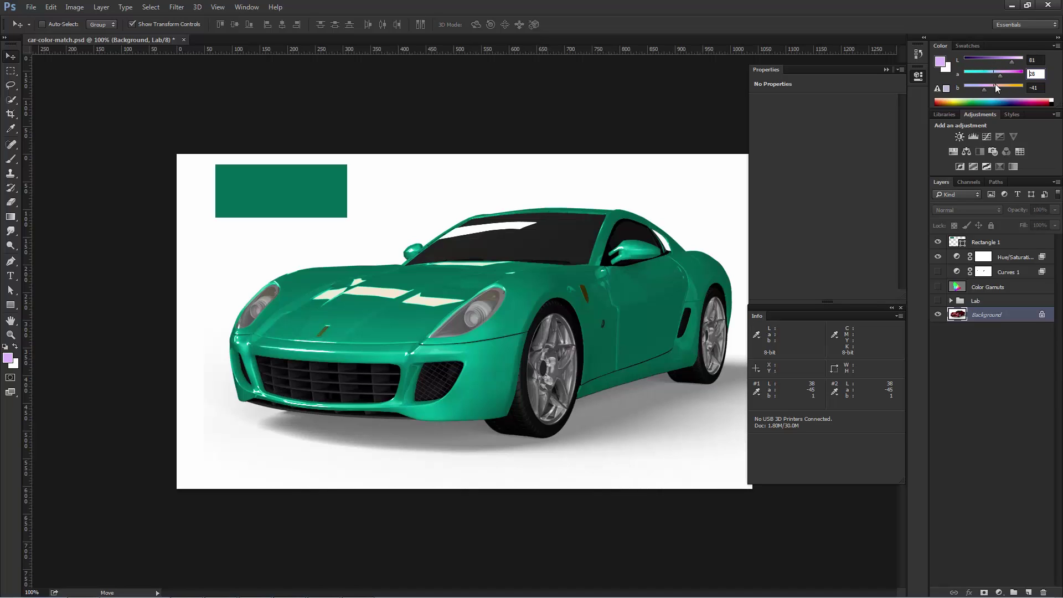
# Hide Hue/Saturation 1, show Curves 1 and select the Curves 1 layer.
pyautogui.click(938, 257)
pyautogui.click(938, 272)
pyautogui.click(955, 272)
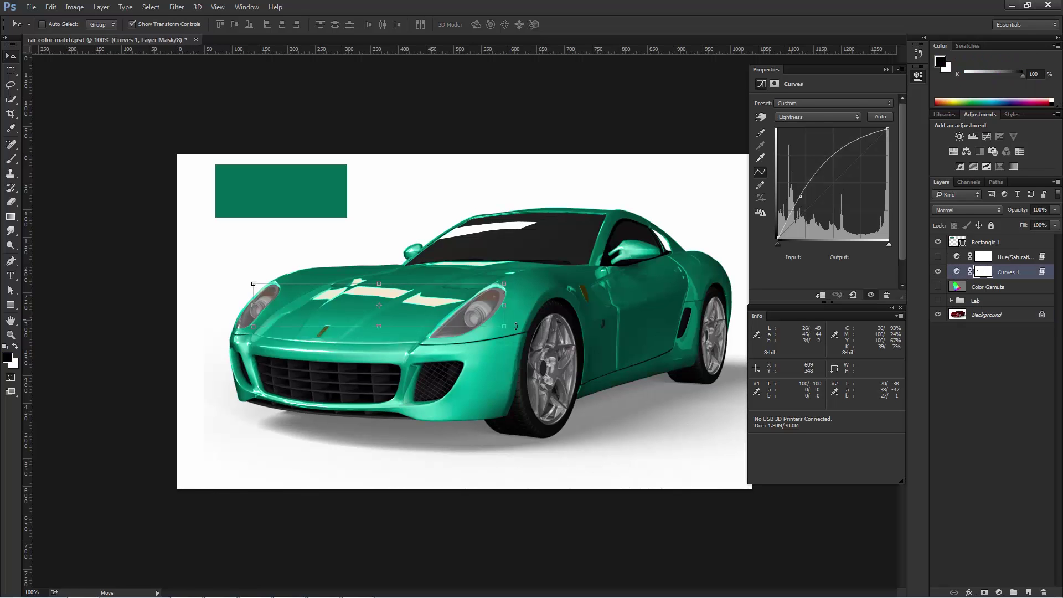